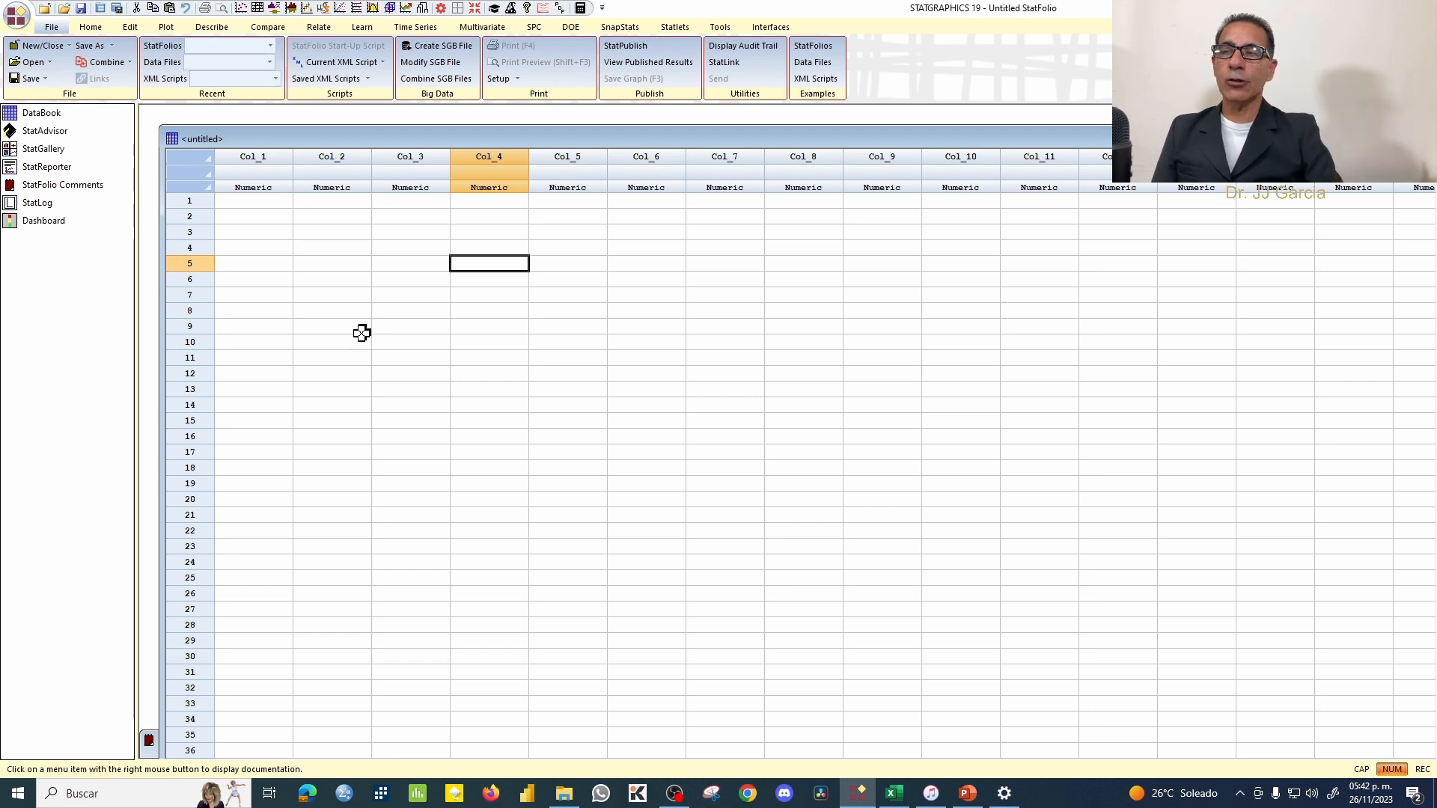
Paste the copied data into the empty data sheet starting at the first column, including only the column names
left_click(253, 158)
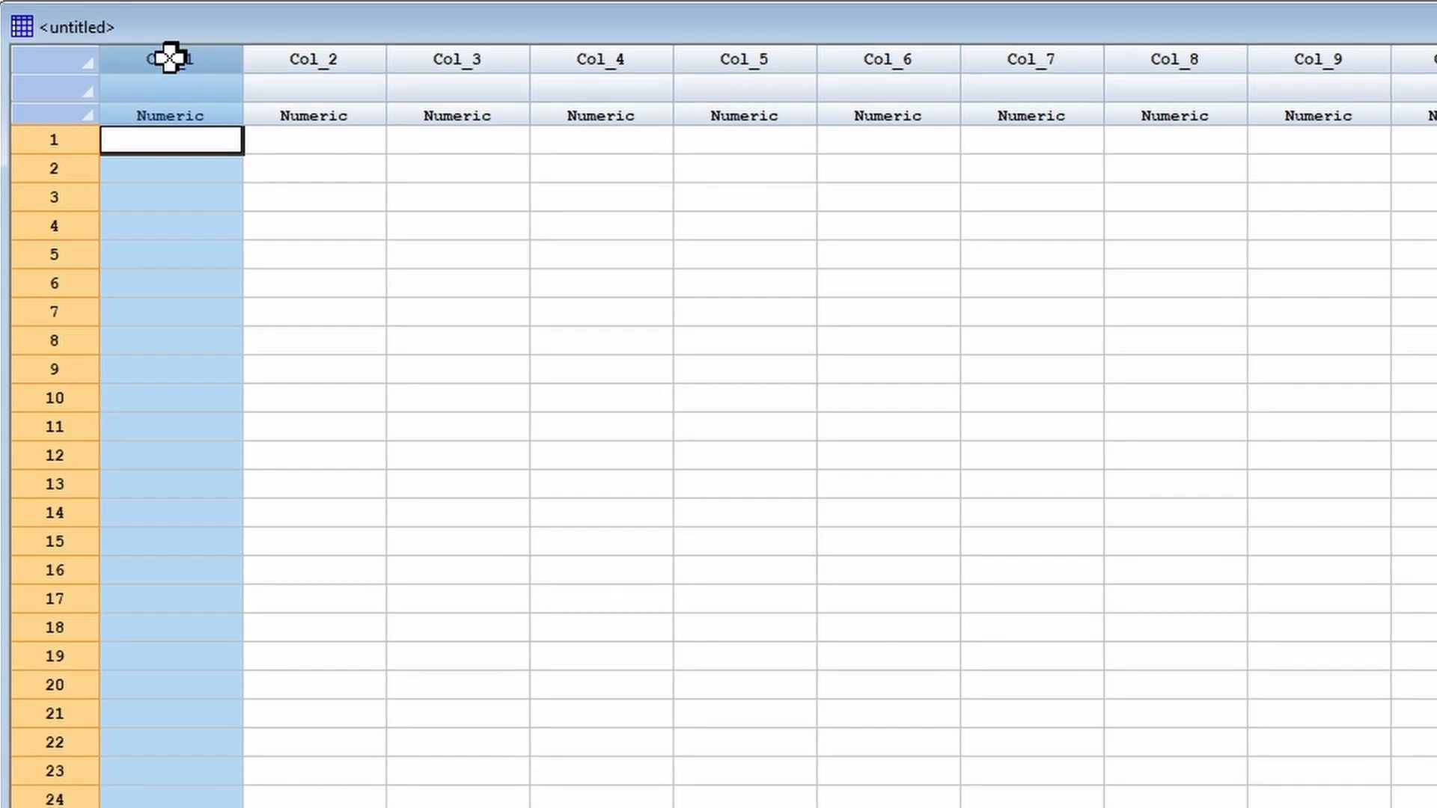
right_click(253, 159)
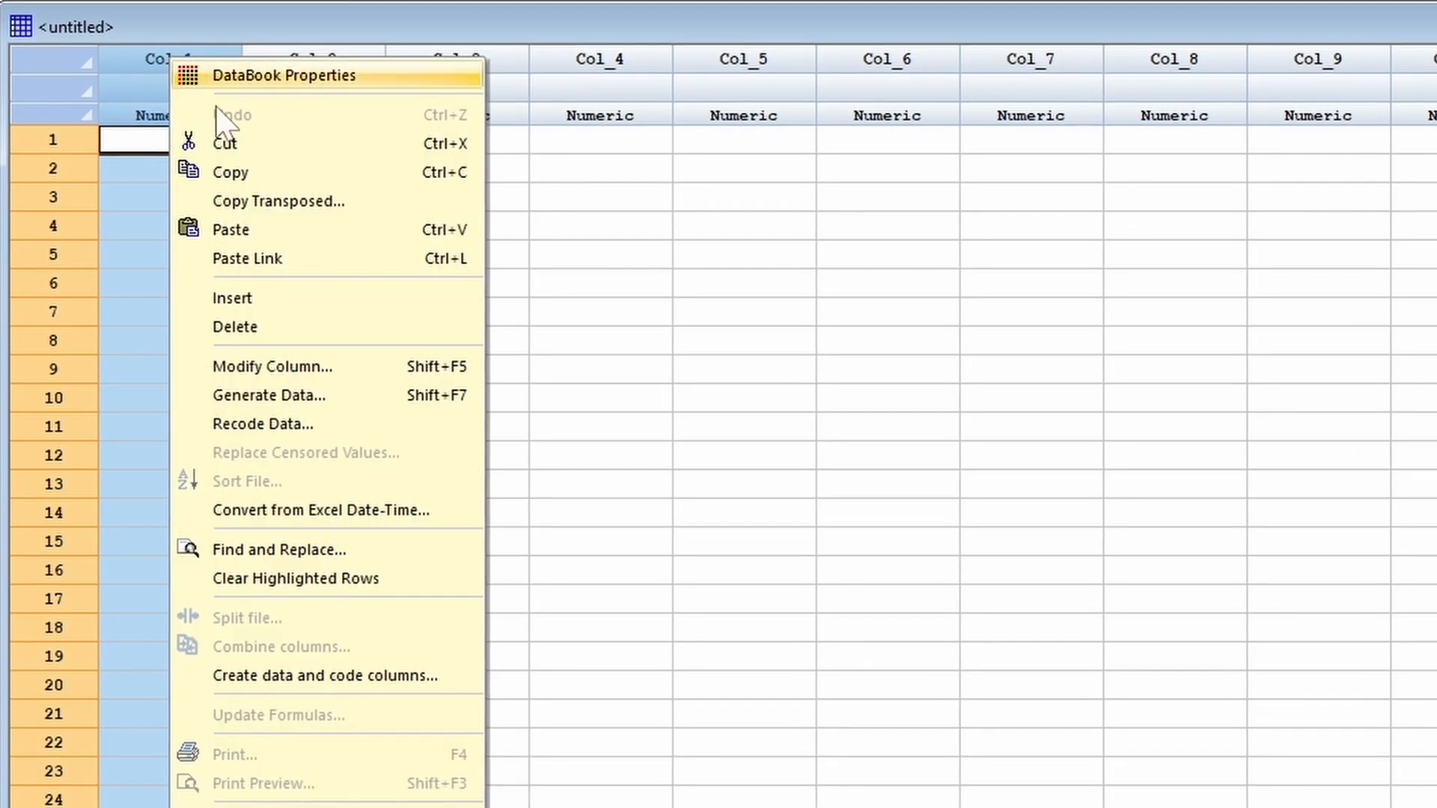
left_click(262, 233)
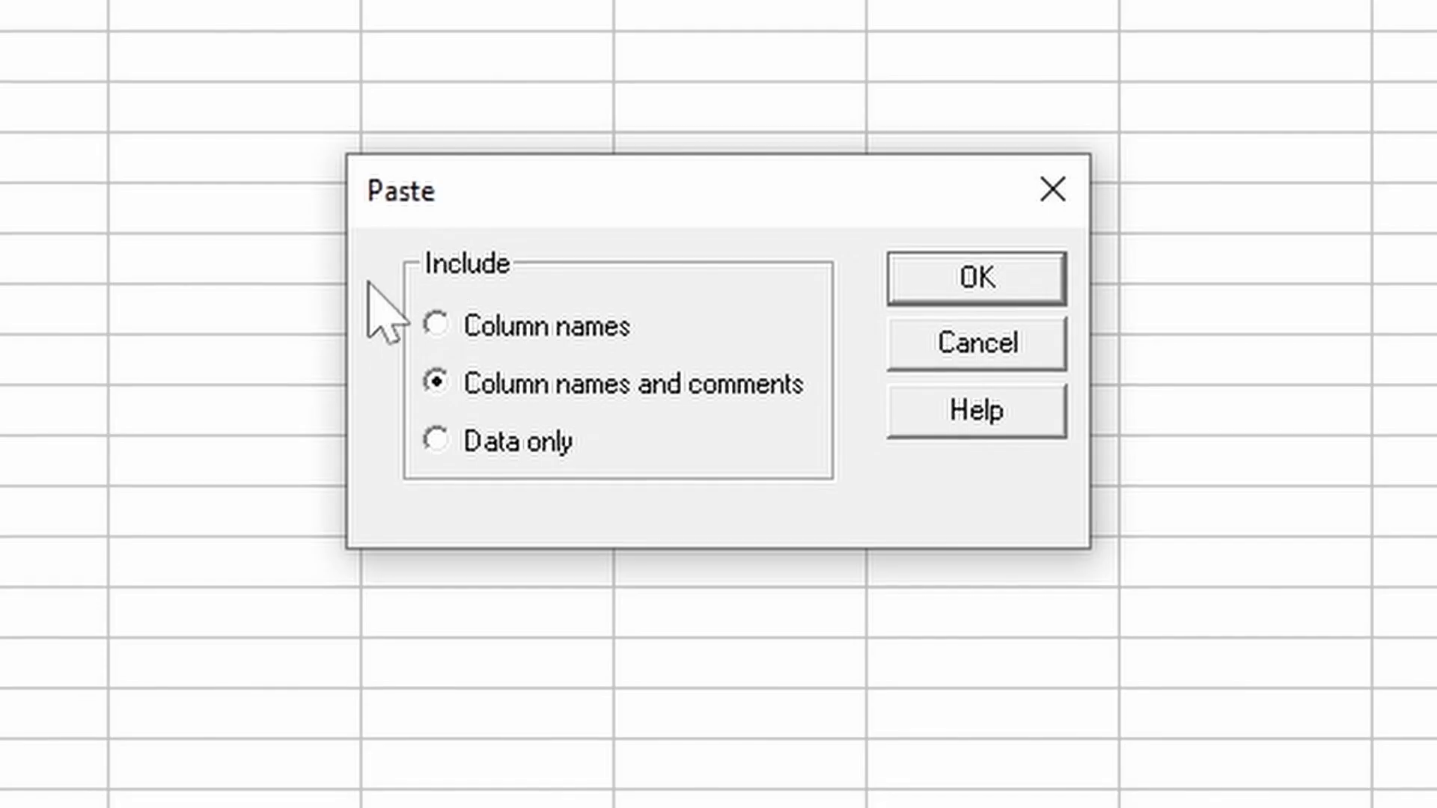
left_click(437, 323)
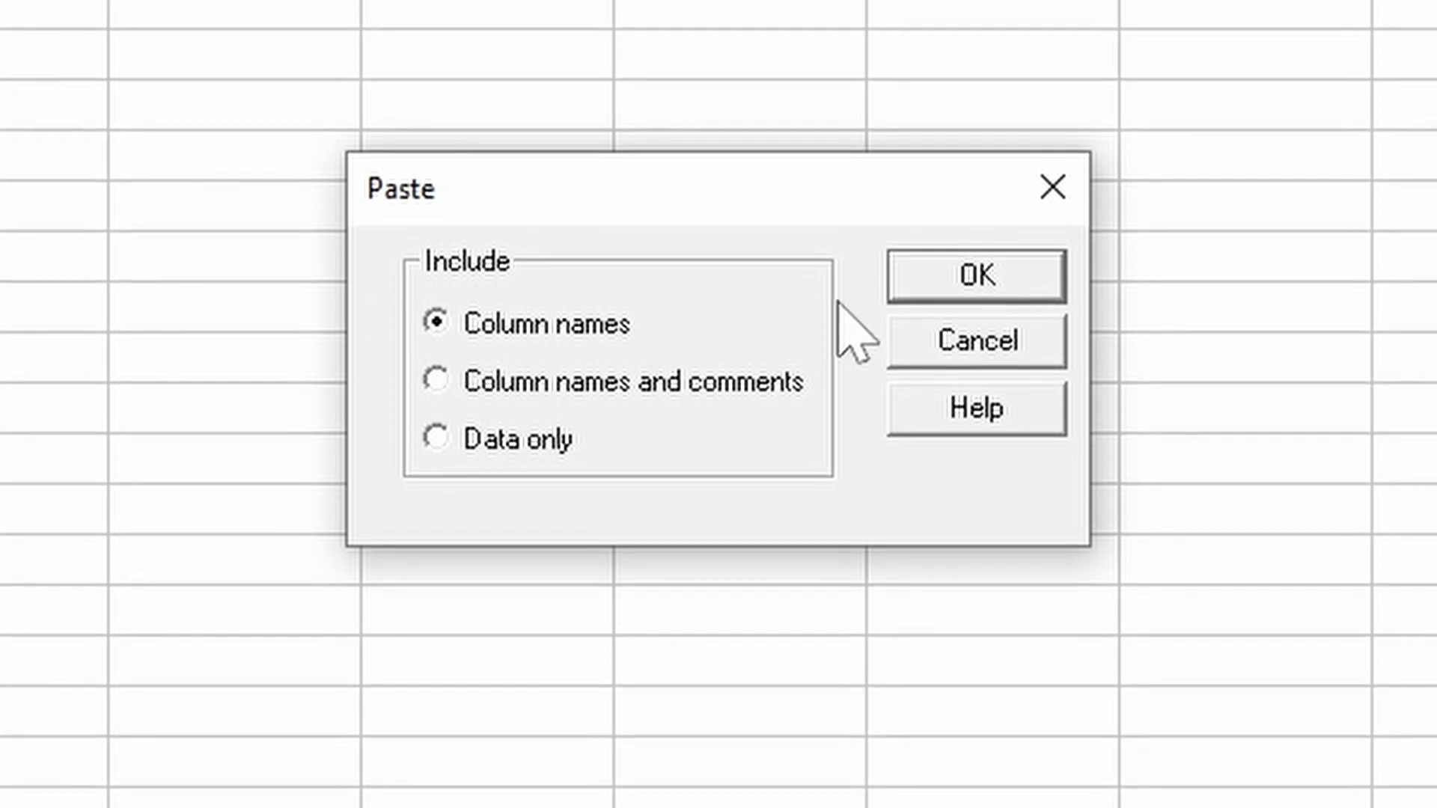
left_click(975, 284)
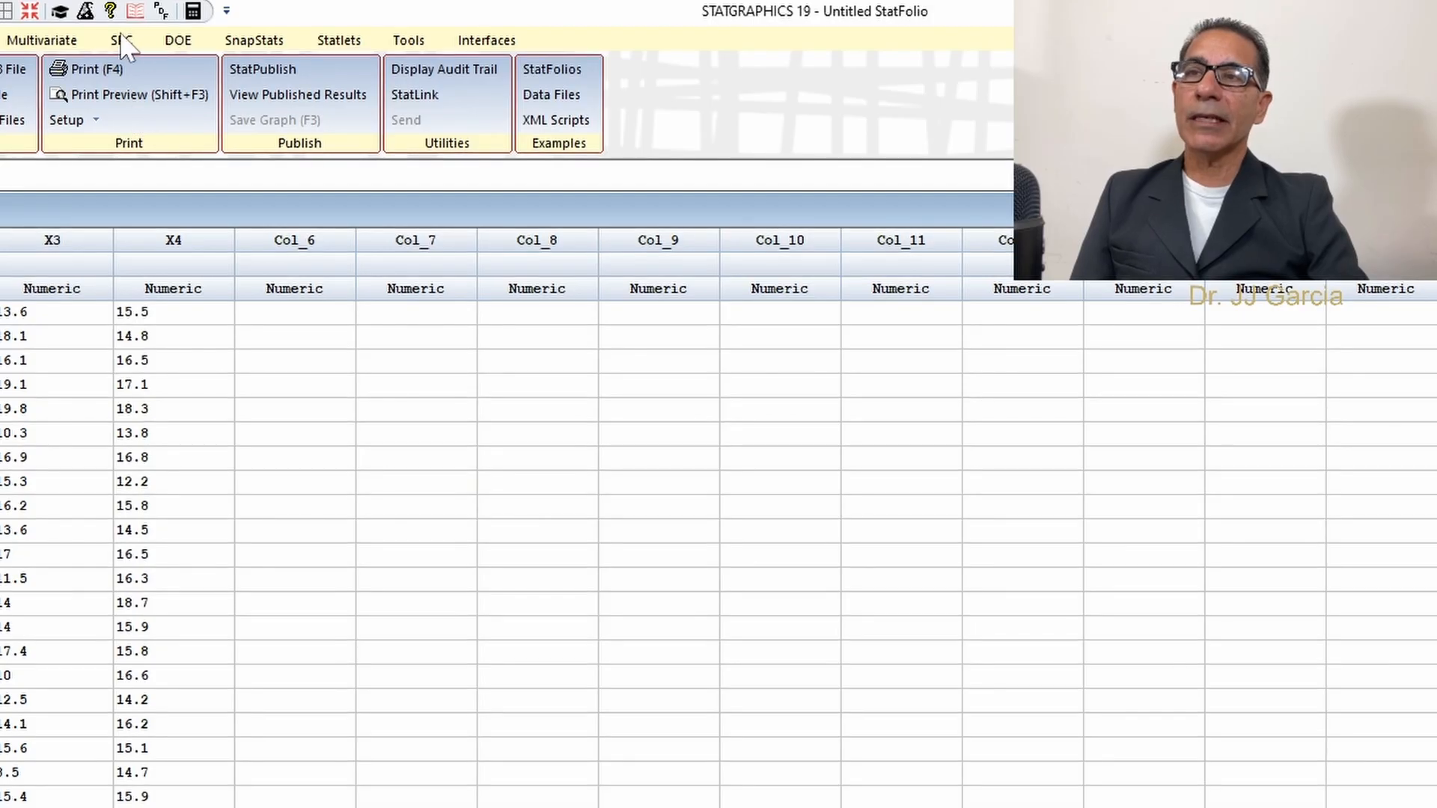
Start a multivariate T-Squared control chart with X1, X2, X3 and X4 as the data variables
left_click(121, 40)
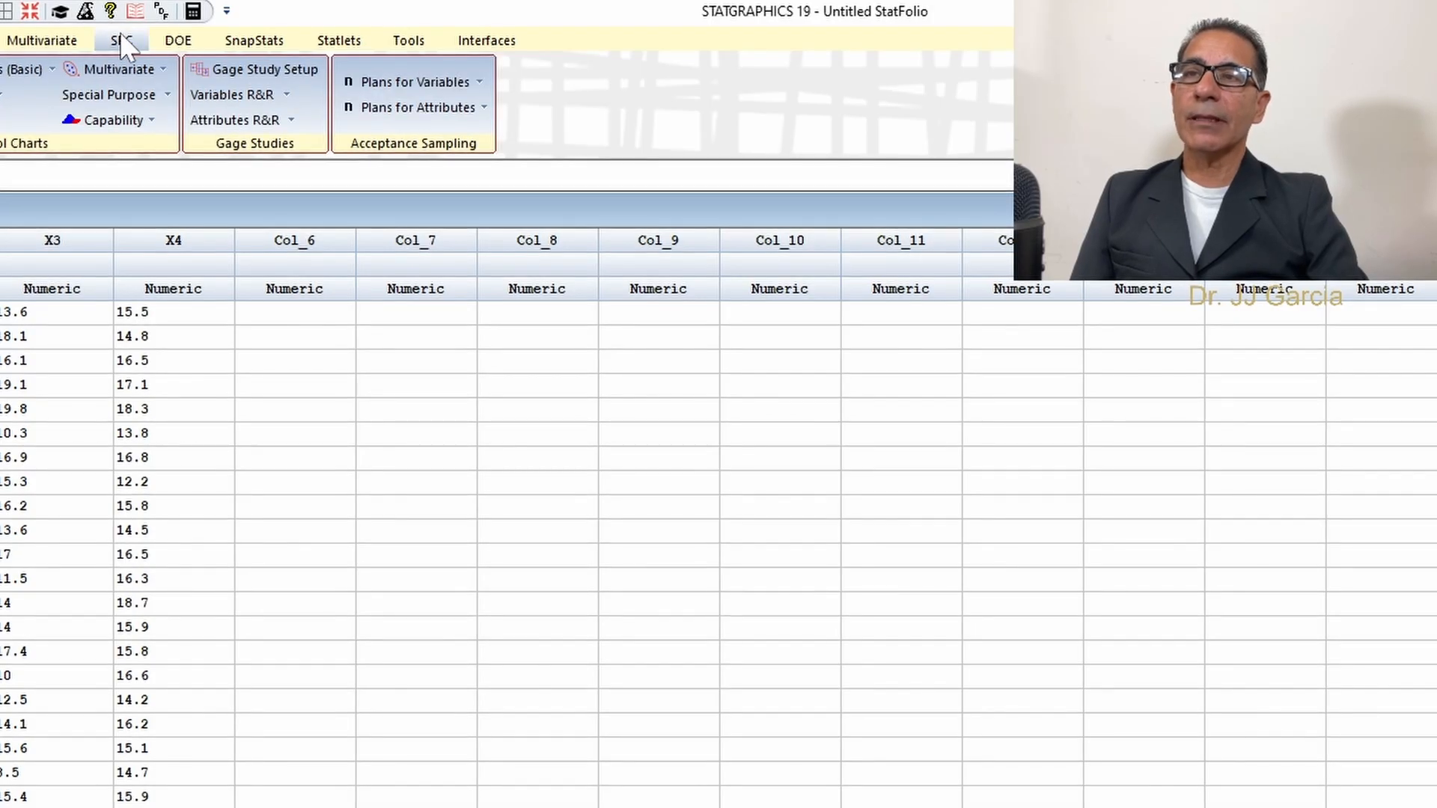
left_click(124, 77)
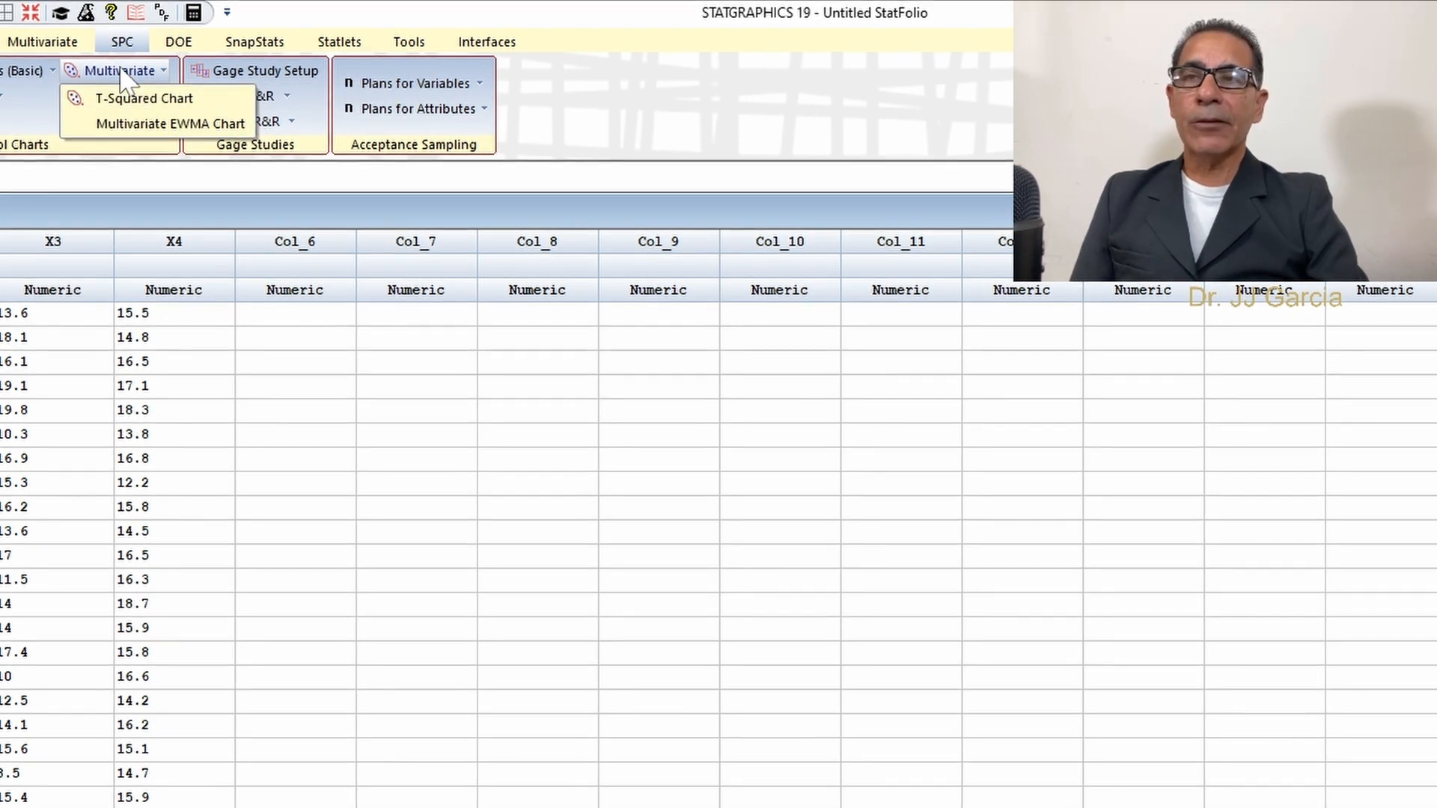
left_click(127, 101)
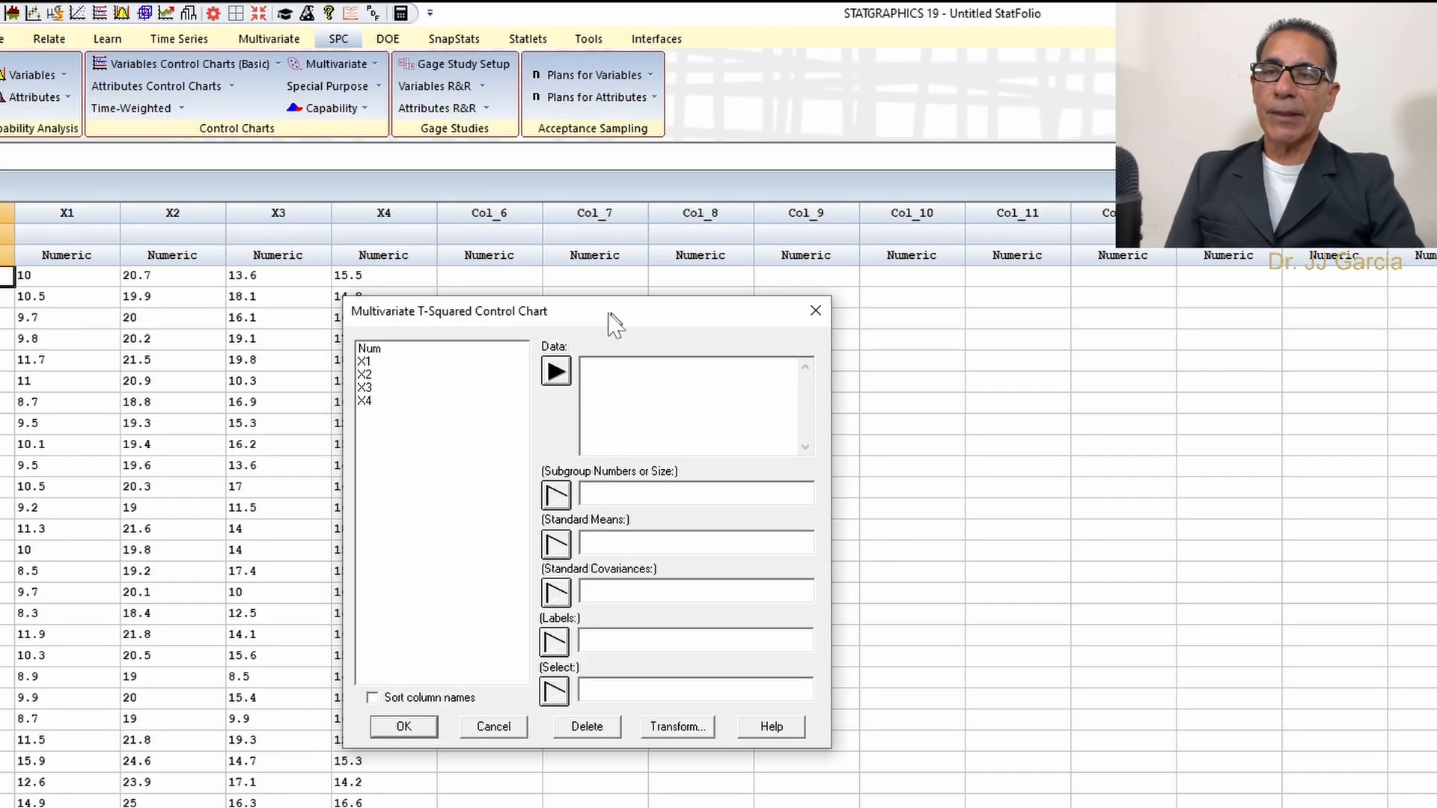
left_click_drag(610, 314, 346, 242)
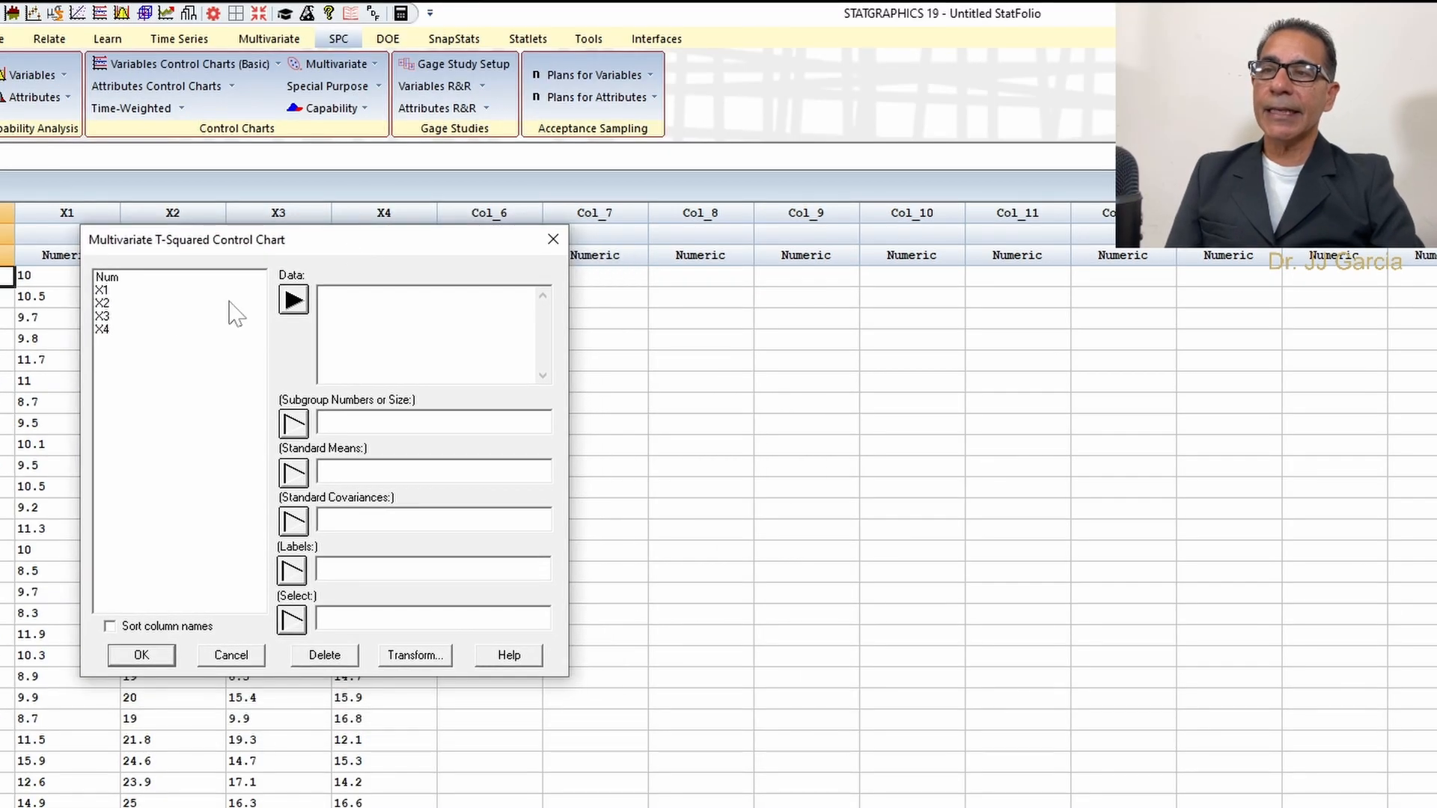
left_click_drag(132, 290, 135, 336)
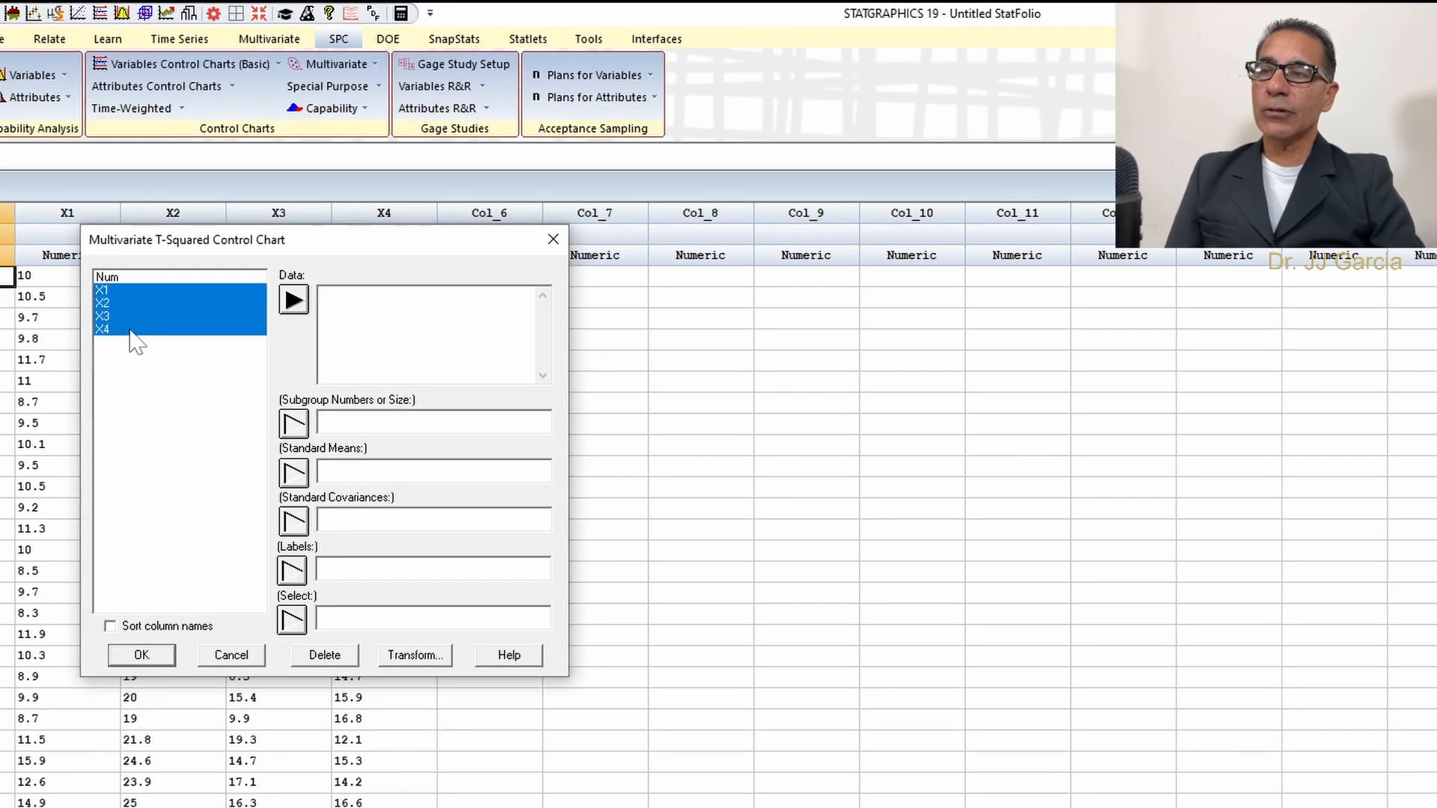
left_click(294, 300)
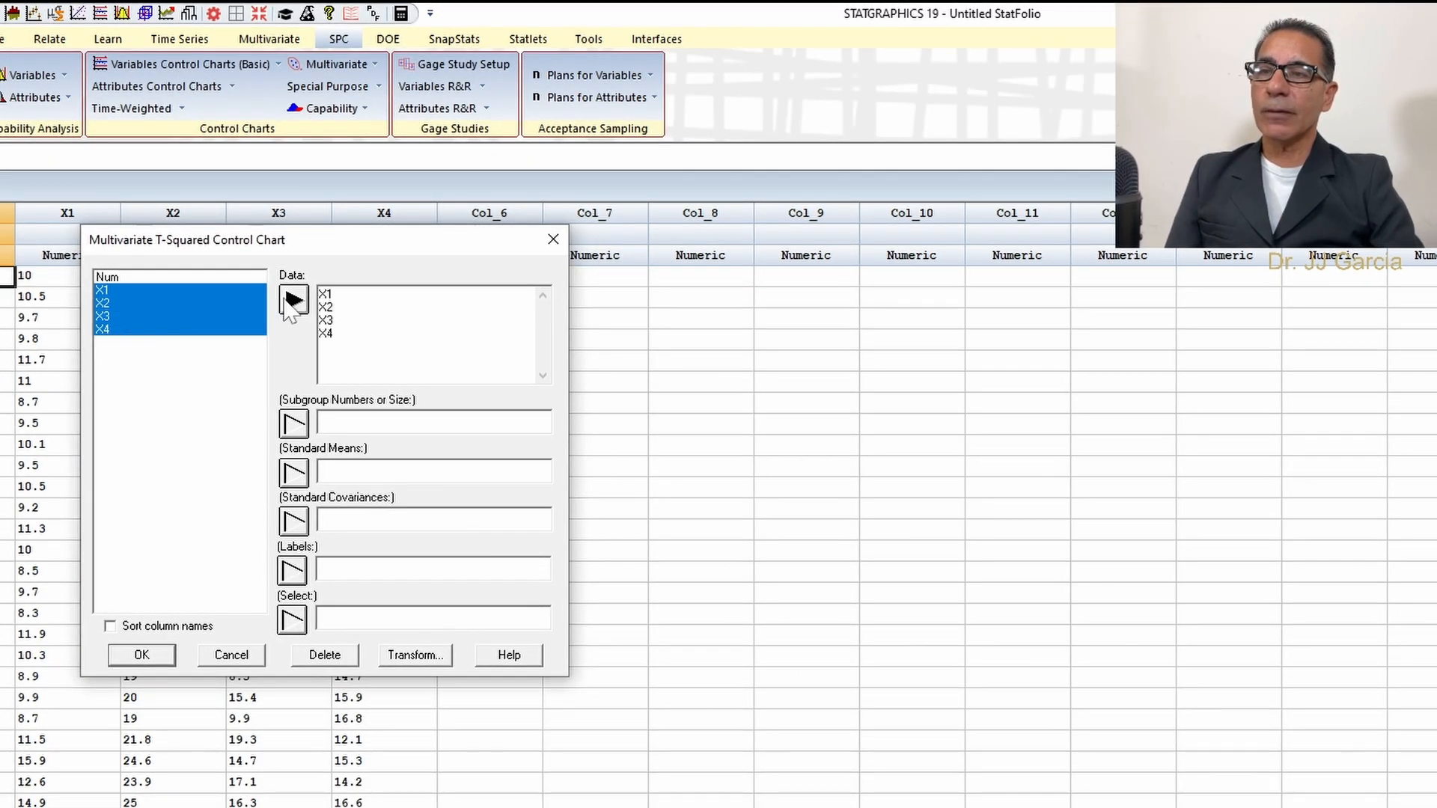
left_click(141, 657)
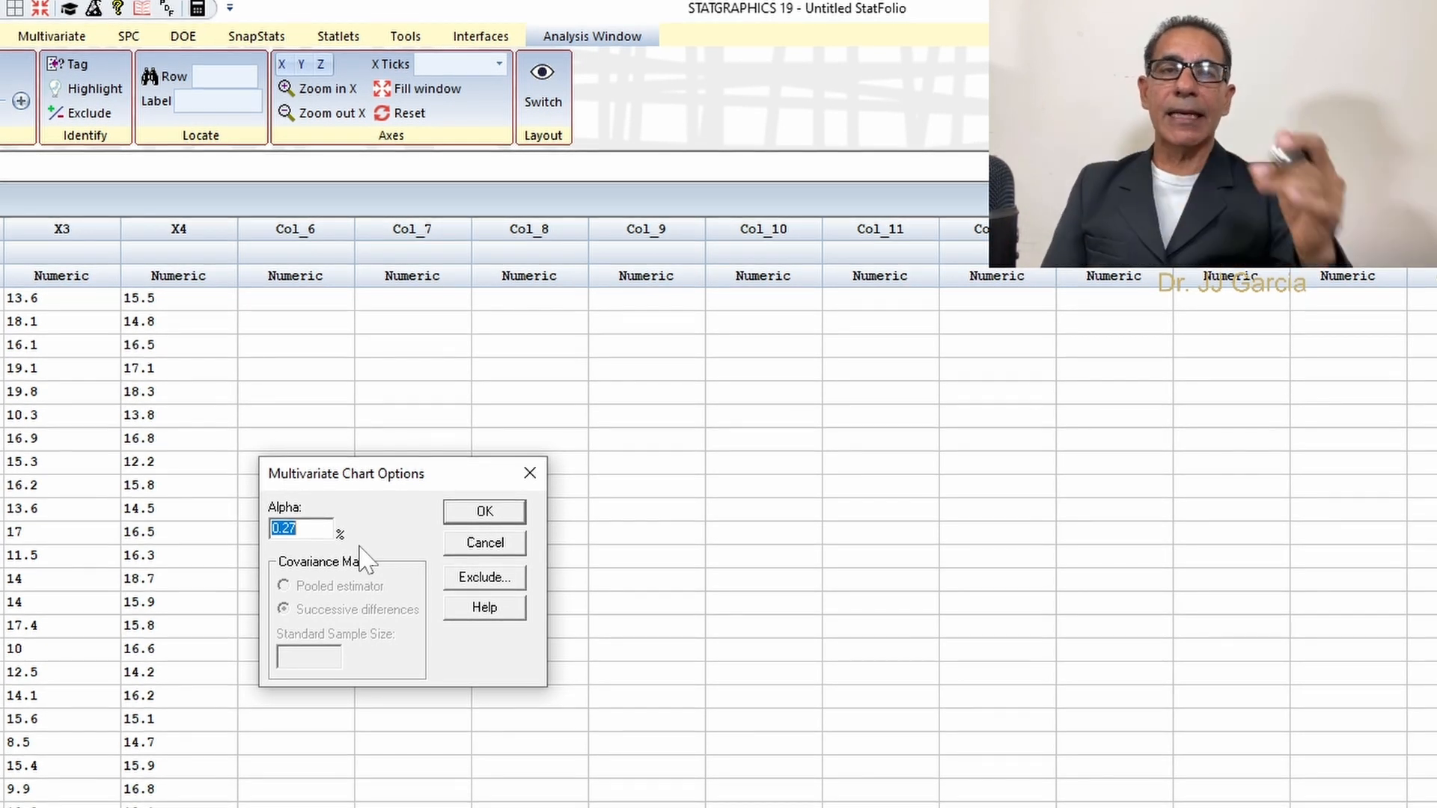
Keep alpha at 0.27% and generate the T-Squared analysis with the Multivariate Chart Report and Control Ellipse added
left_click(486, 512)
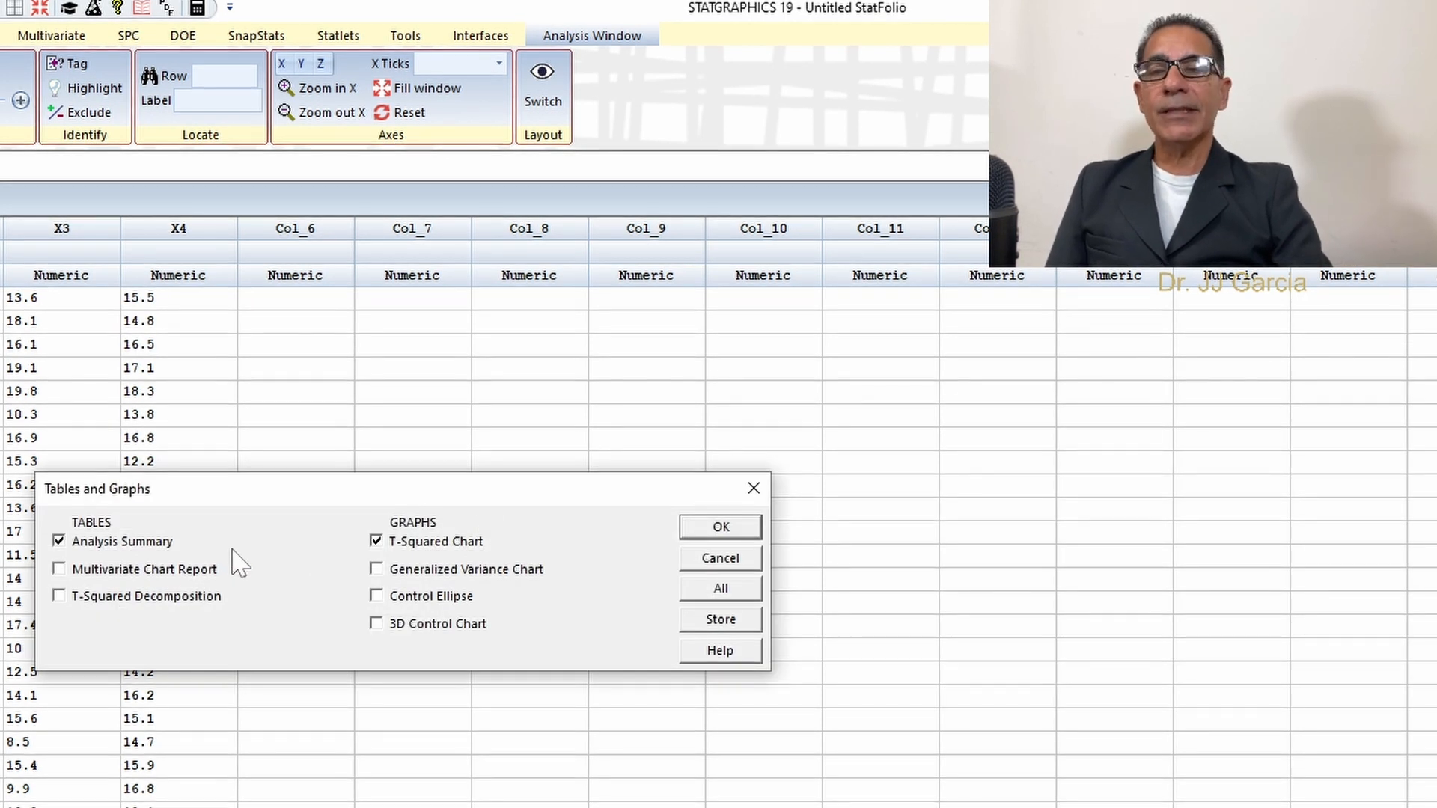
left_click(60, 570)
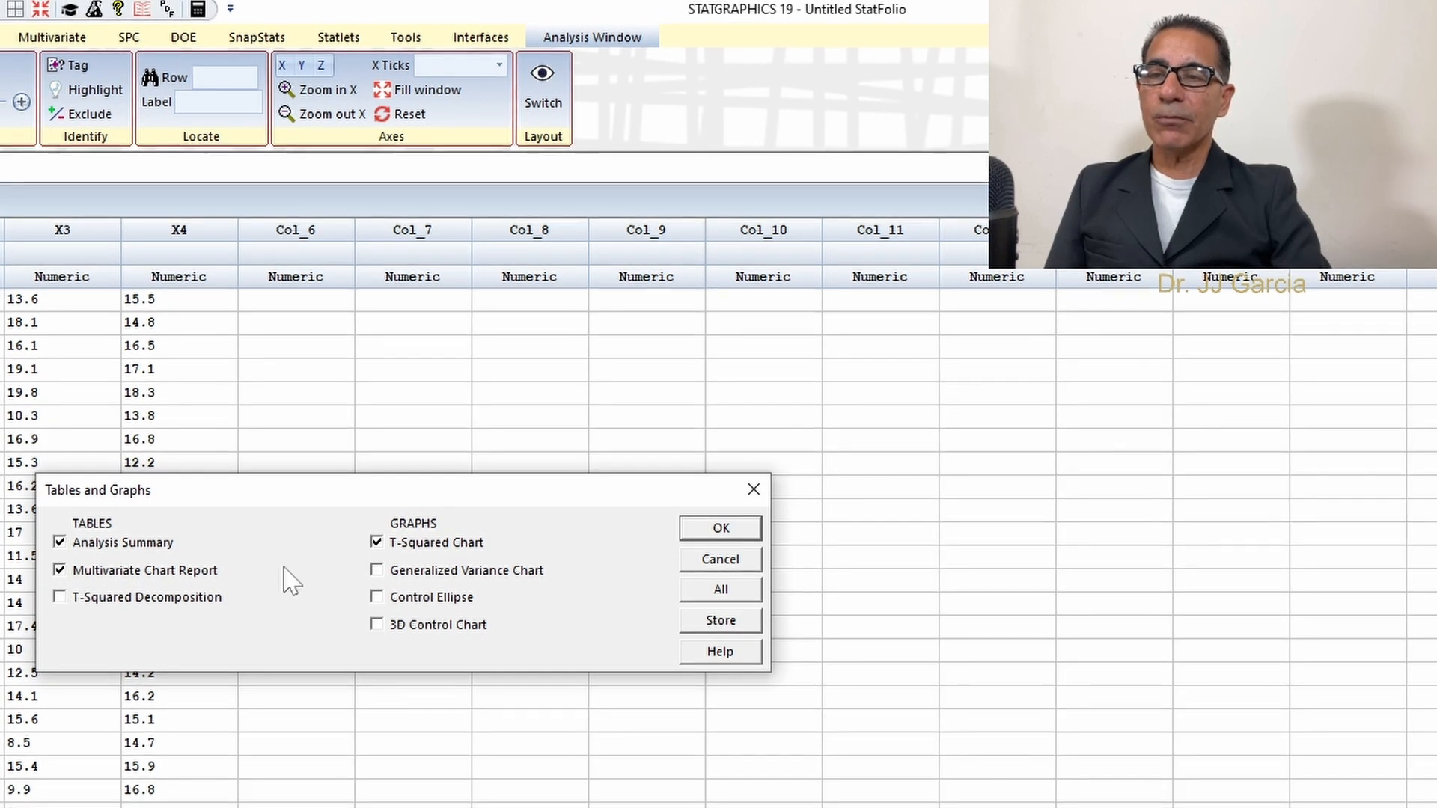
left_click(376, 597)
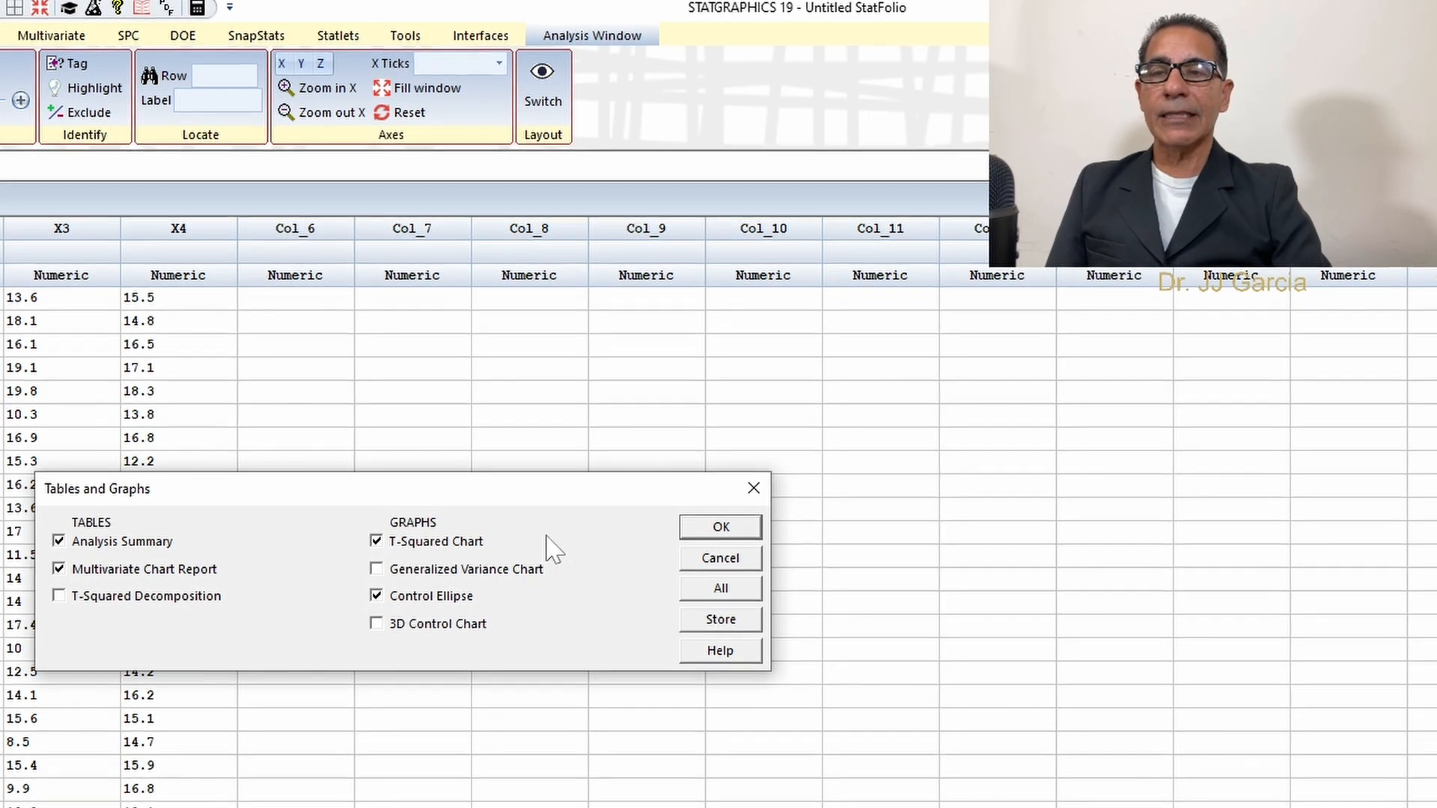
left_click(714, 526)
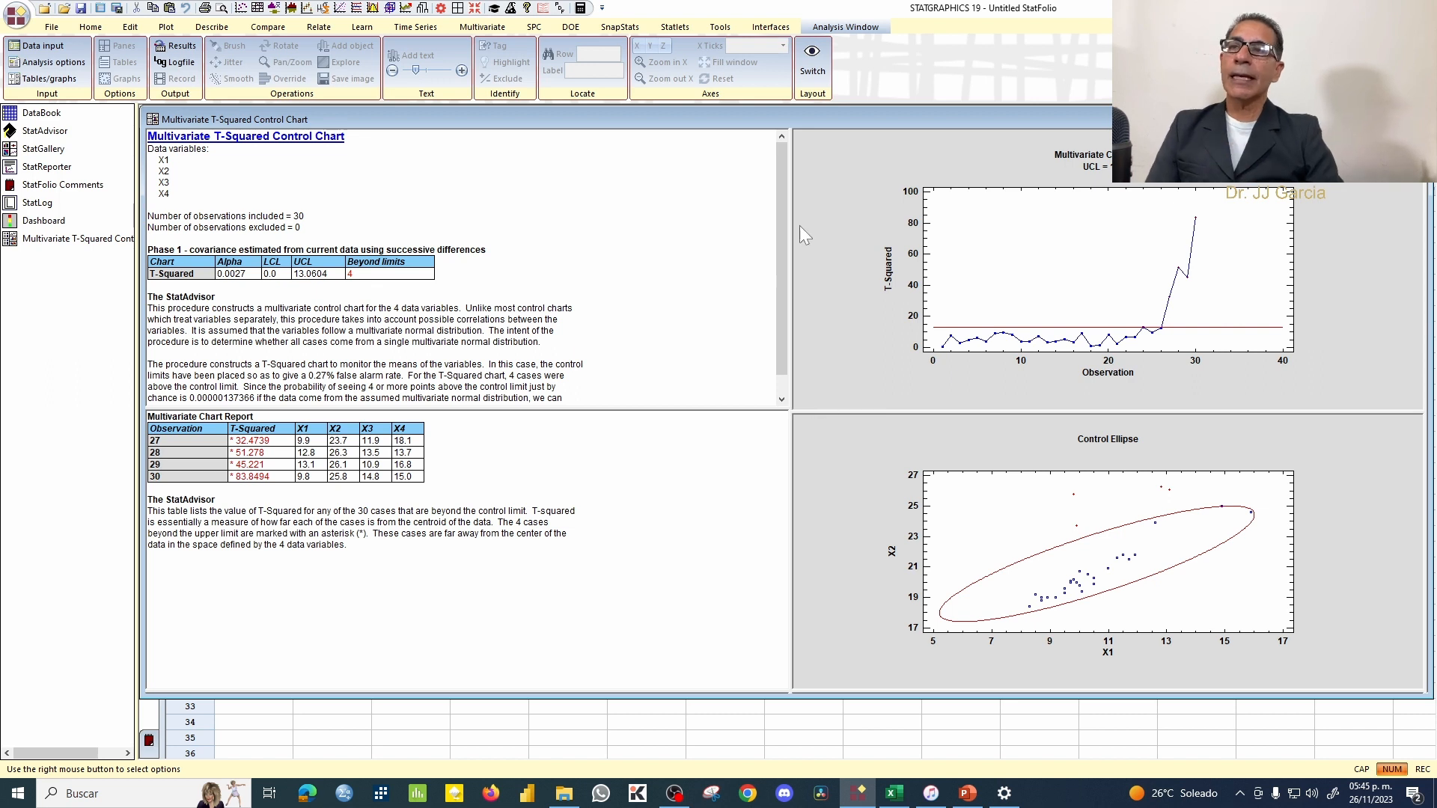
Run a Multivariate Normality Test on the variables X1, X2, X3 and X4
left_click(488, 27)
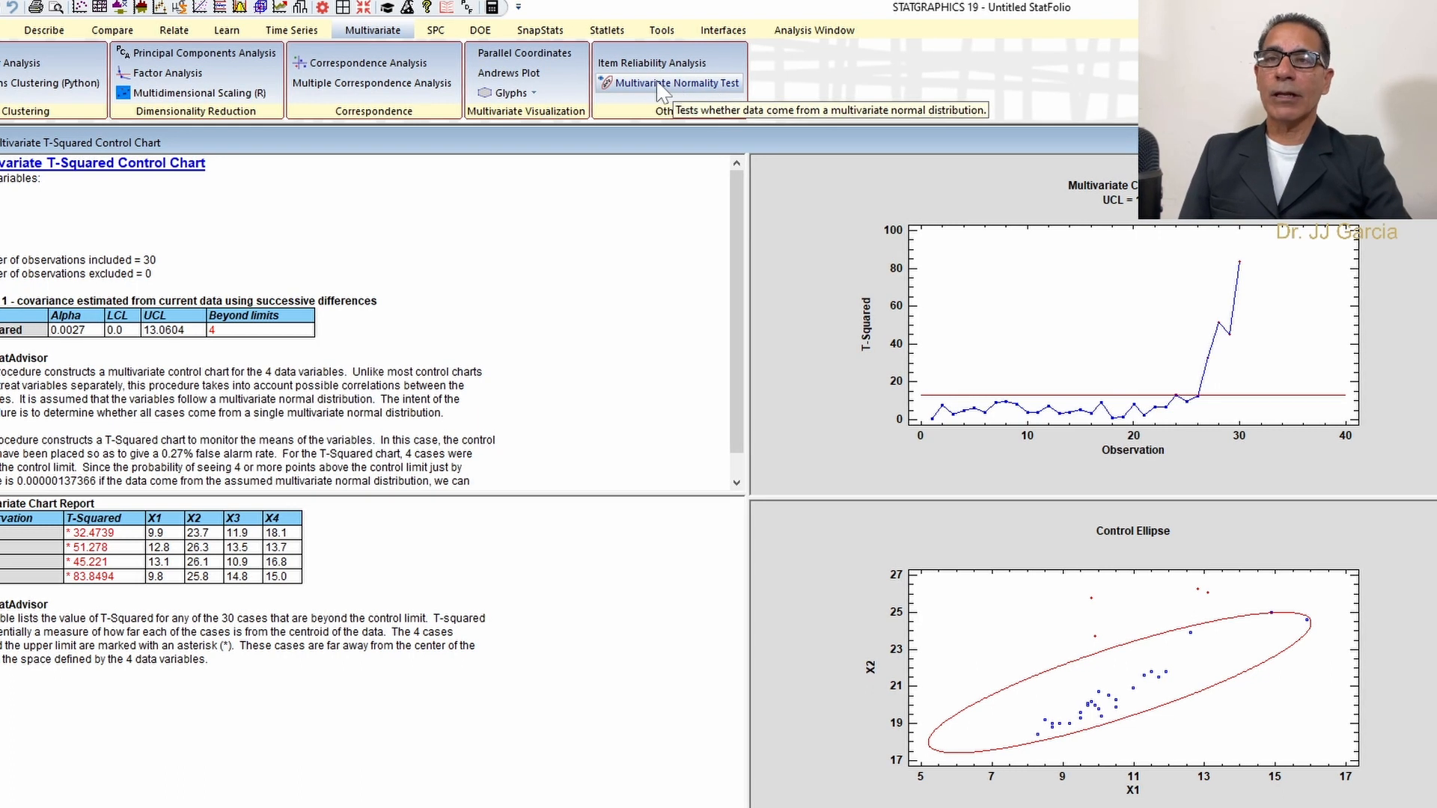
left_click(658, 84)
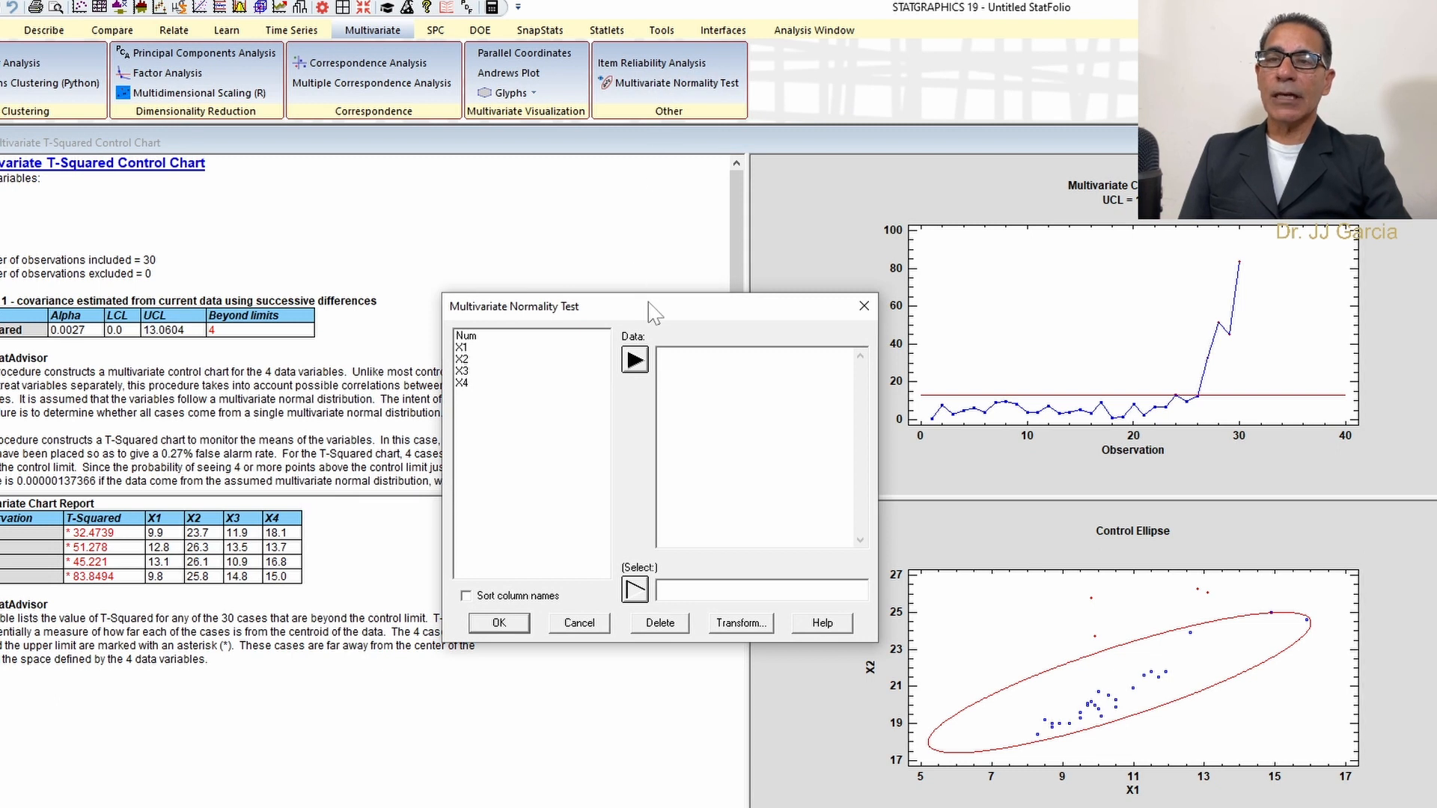
left_click_drag(651, 310, 217, 55)
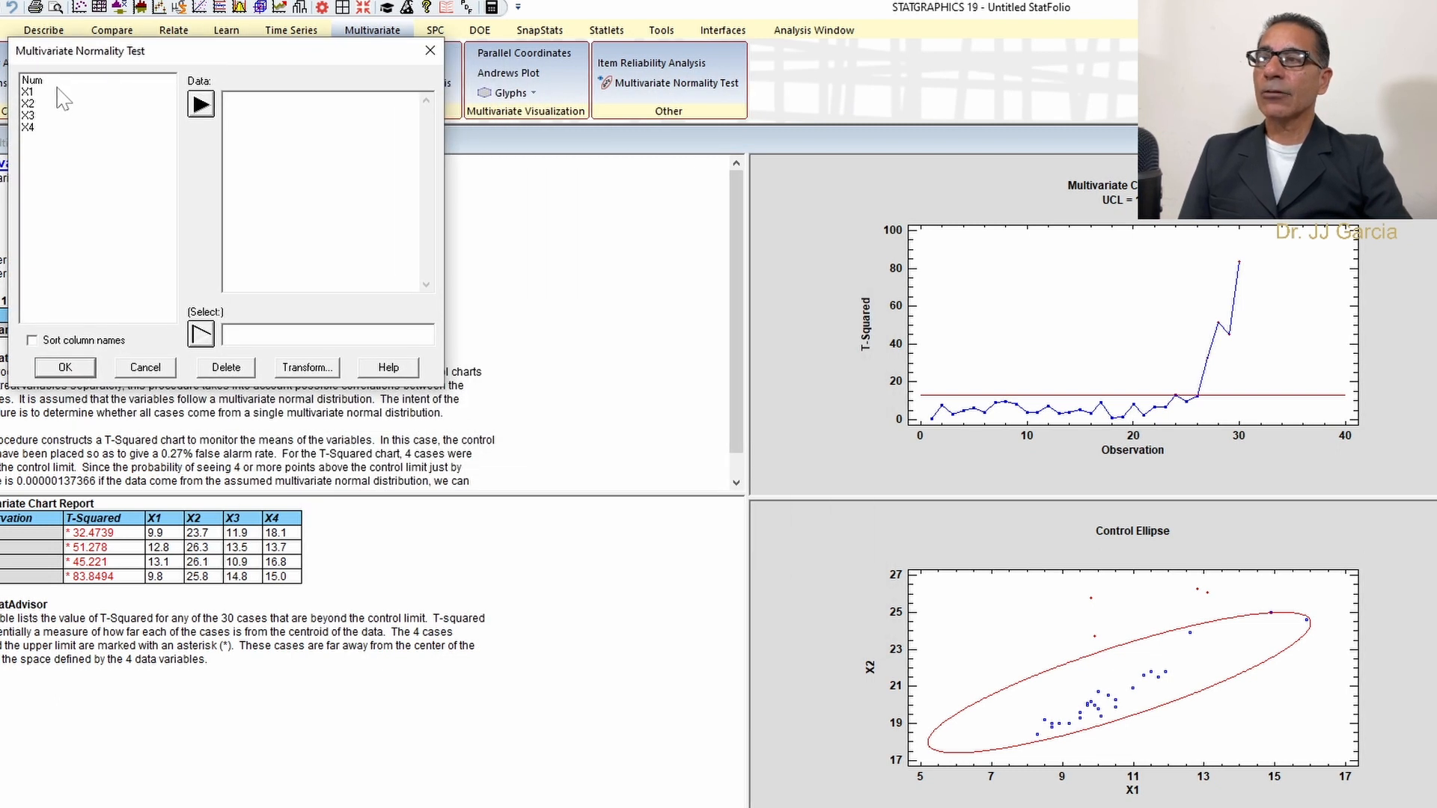
left_click_drag(59, 90, 59, 129)
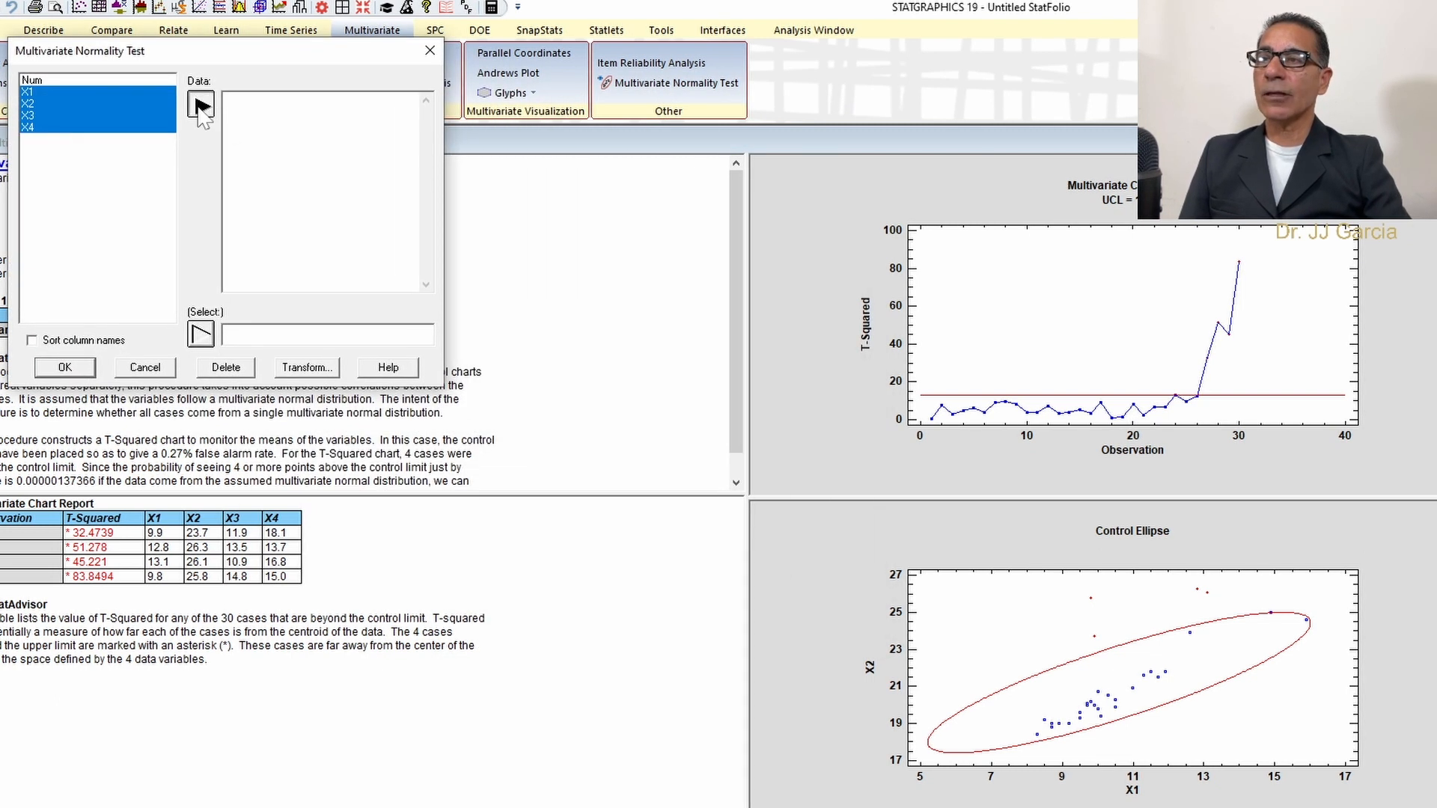
left_click(201, 105)
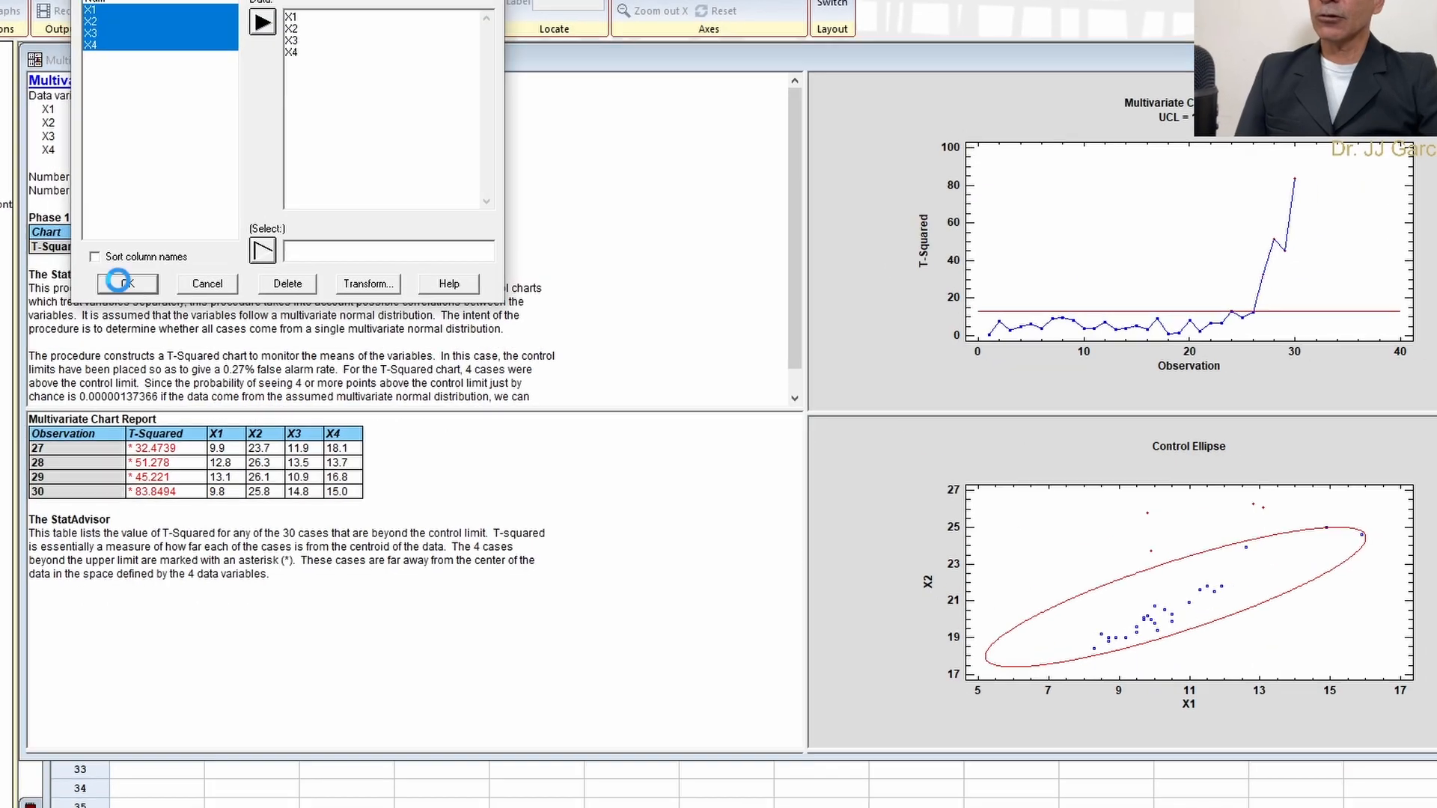
left_click(65, 367)
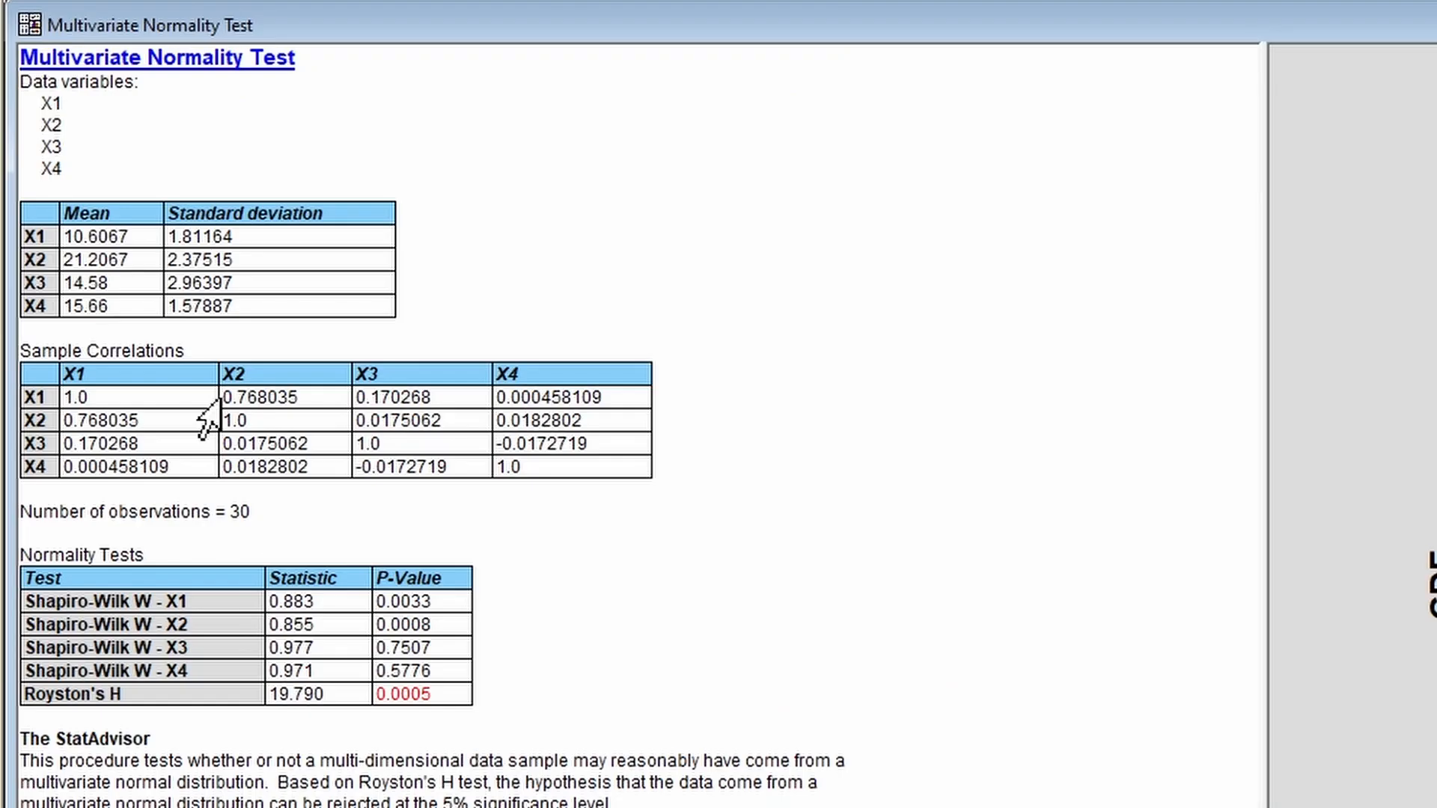
Examine the sample correlations, the normality tests and the Royston's H p-value in the Multivariate Normality Test report
left_click_drag(233, 288, 148, 288)
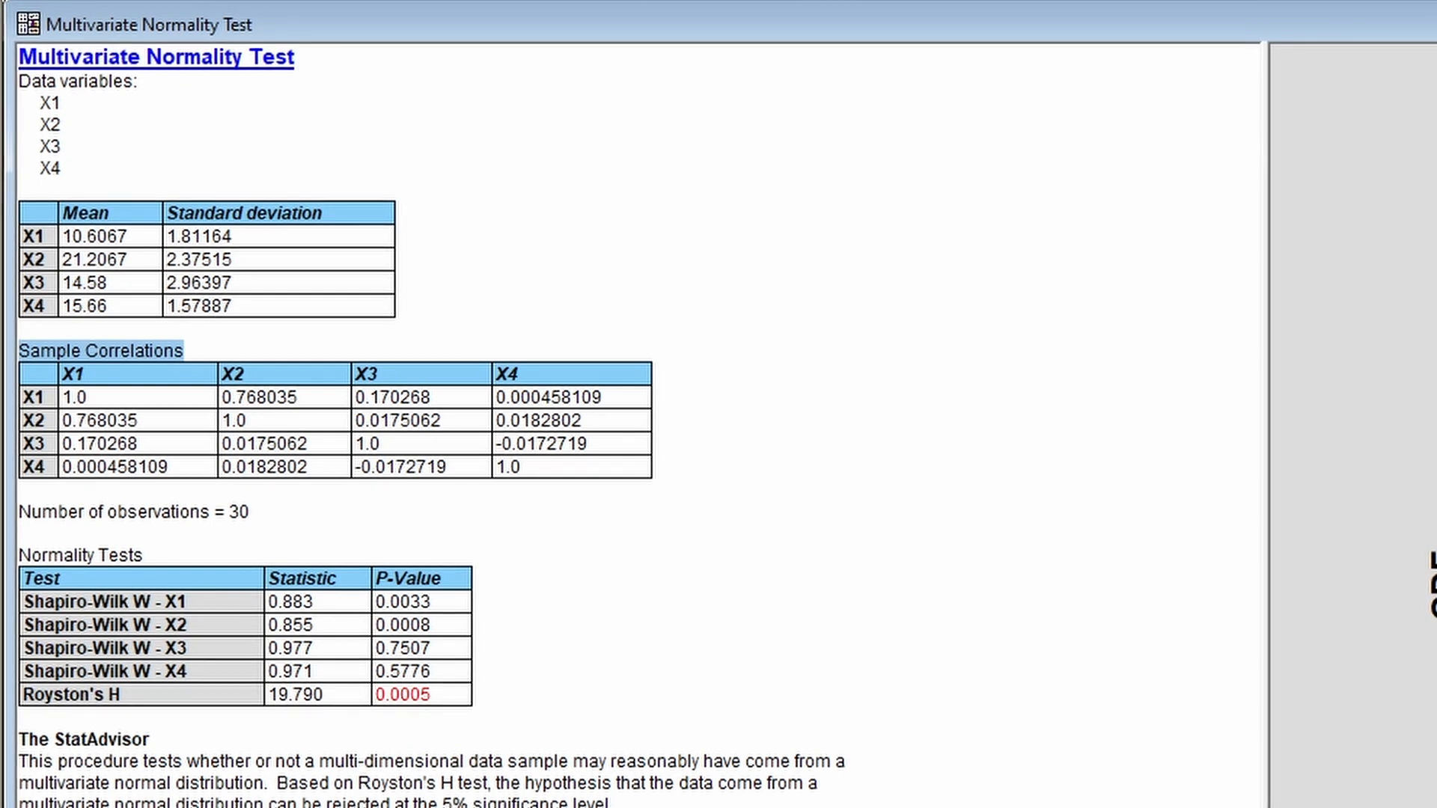
left_click(140, 421)
left_click_drag(139, 421, 61, 421)
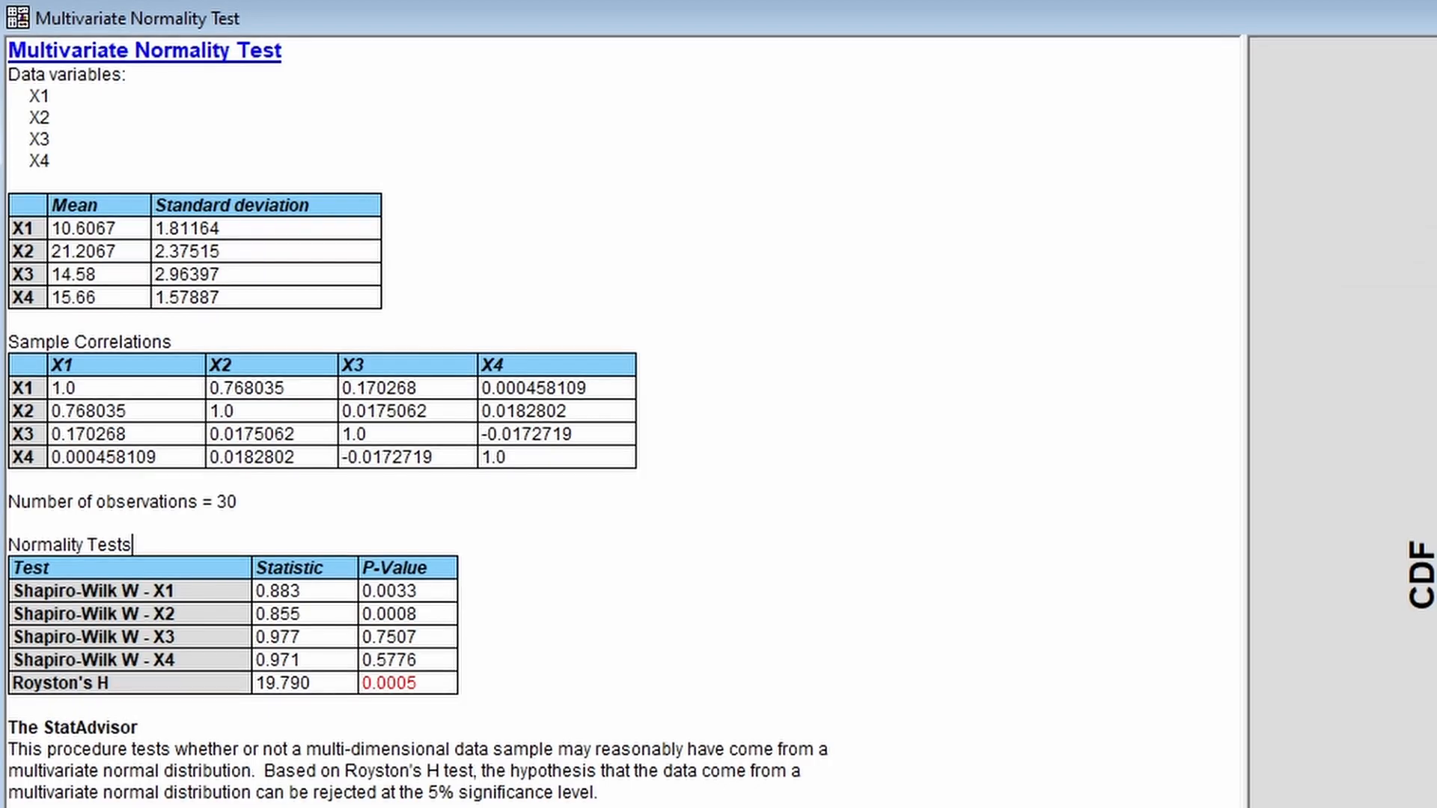
left_click_drag(133, 545, 36, 545)
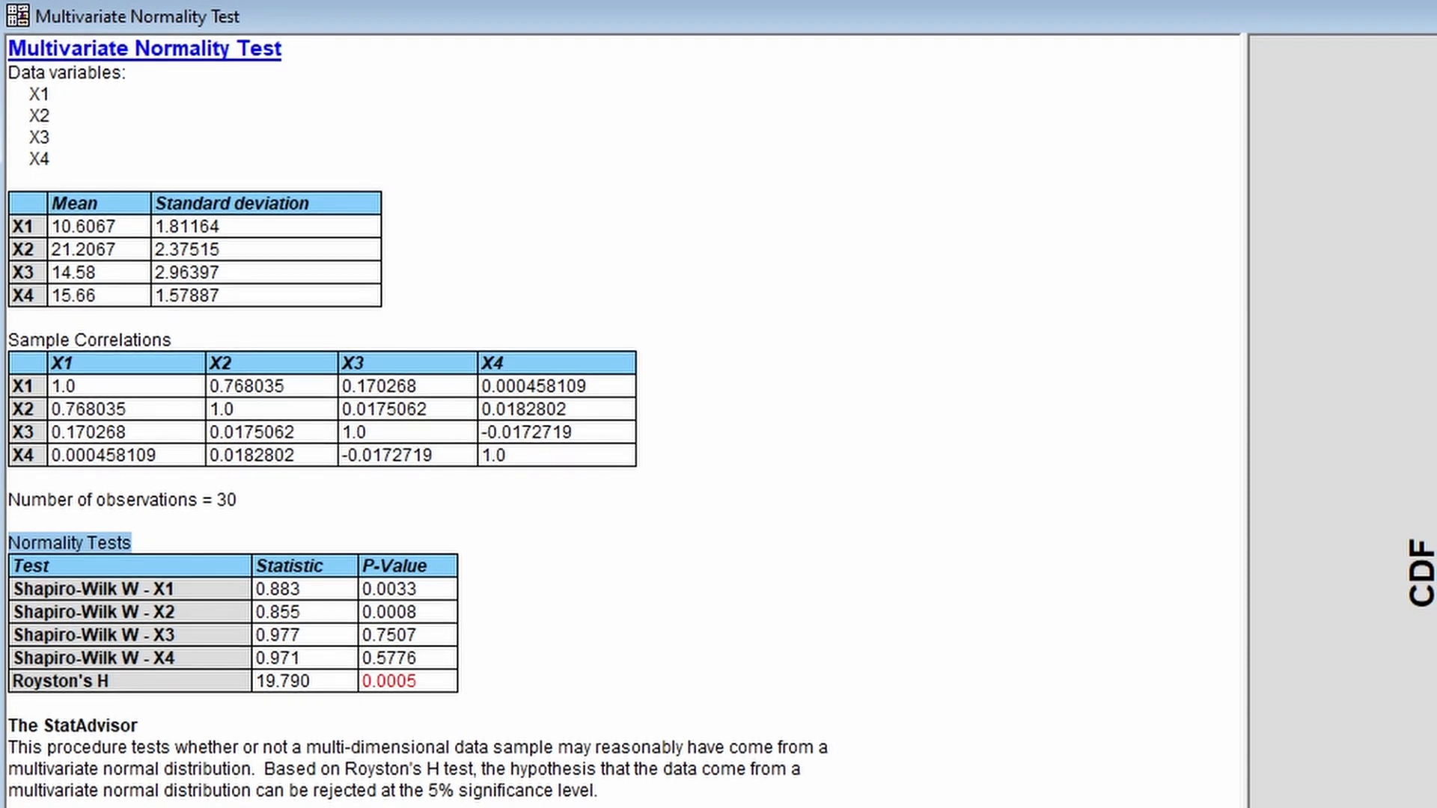
left_click_drag(419, 682, 362, 681)
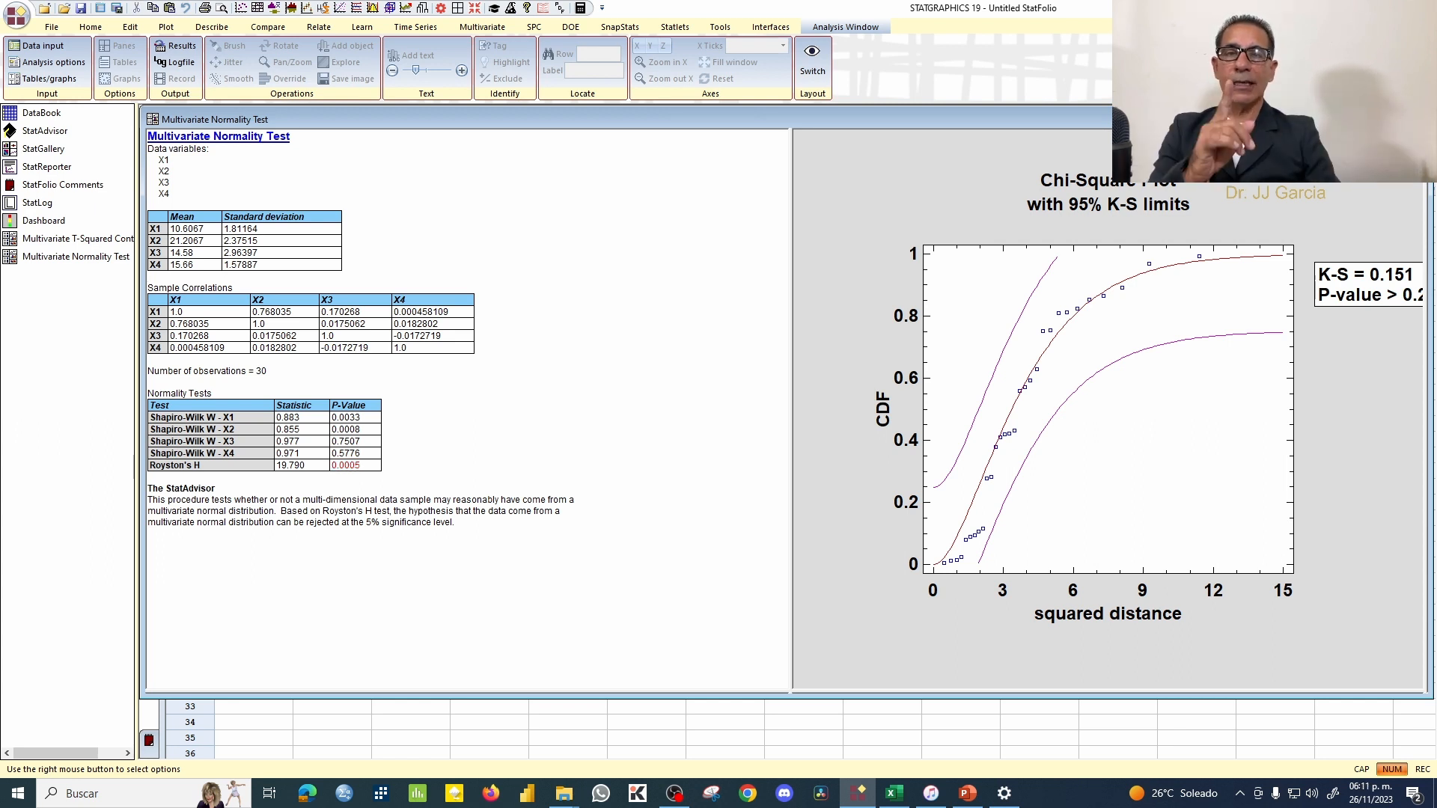
left_click_drag(148, 288, 233, 288)
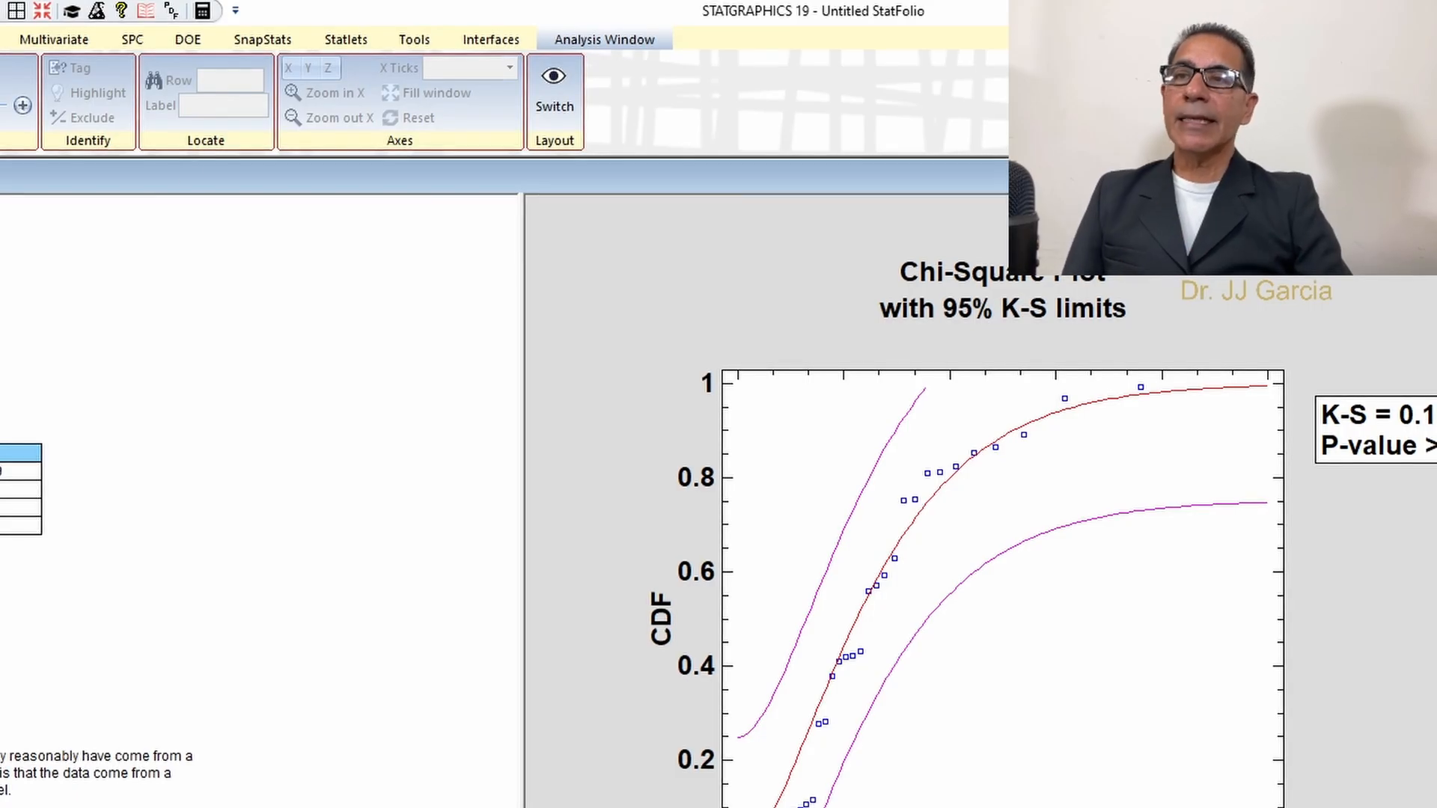
Start a second multivariate T-Squared control chart with only X1 and X2 as the data variables
left_click(131, 43)
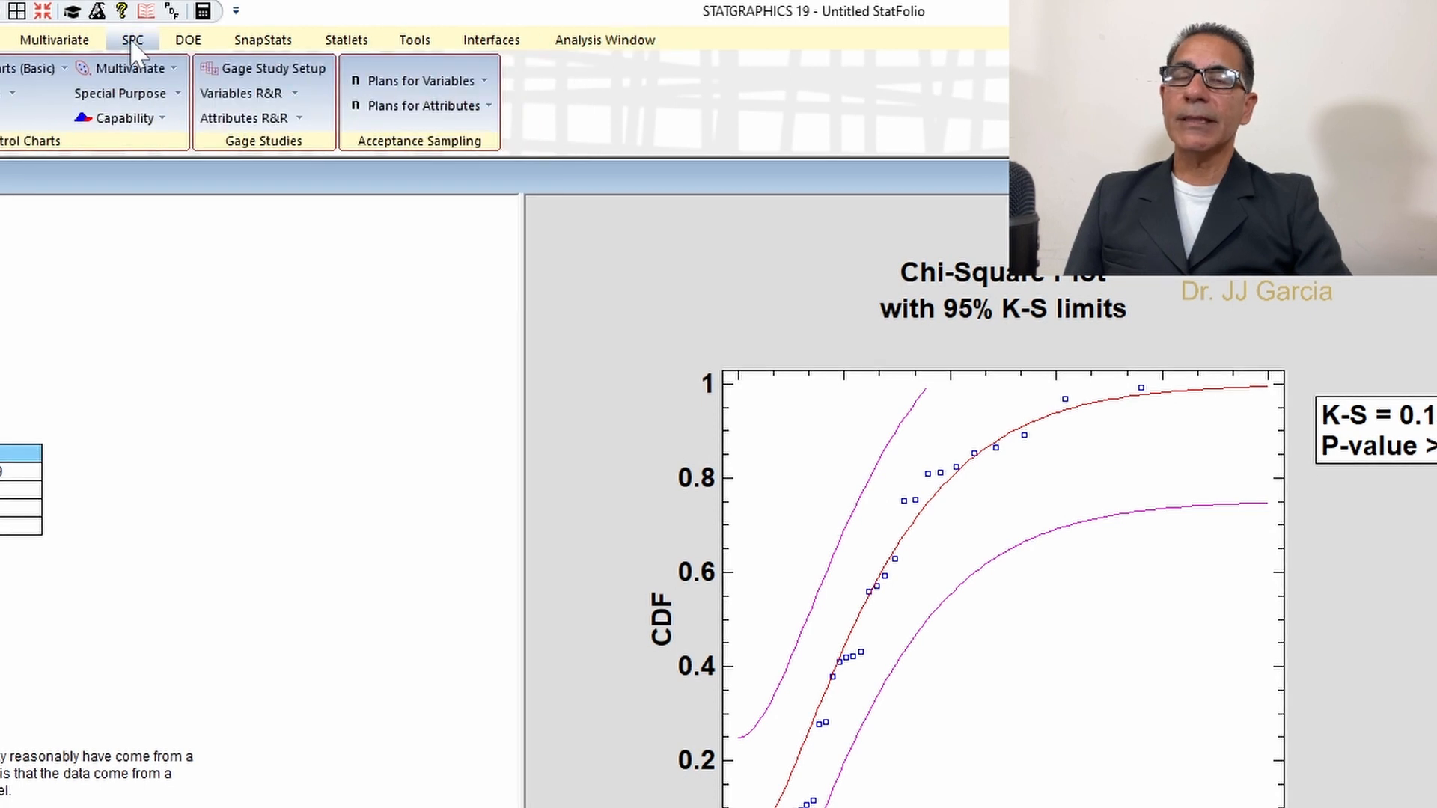
left_click(127, 70)
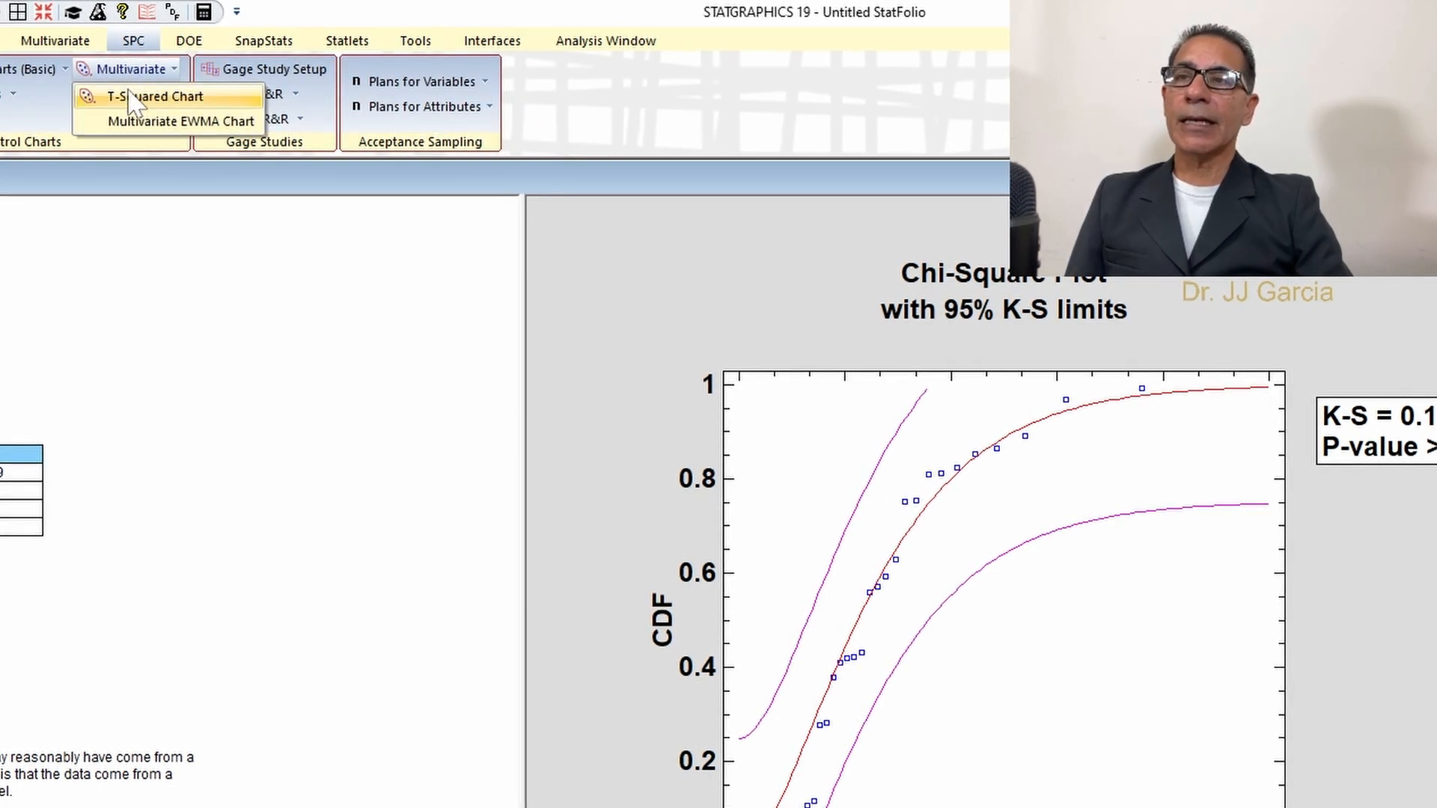
left_click(133, 102)
left_click_drag(409, 344, 0, 55)
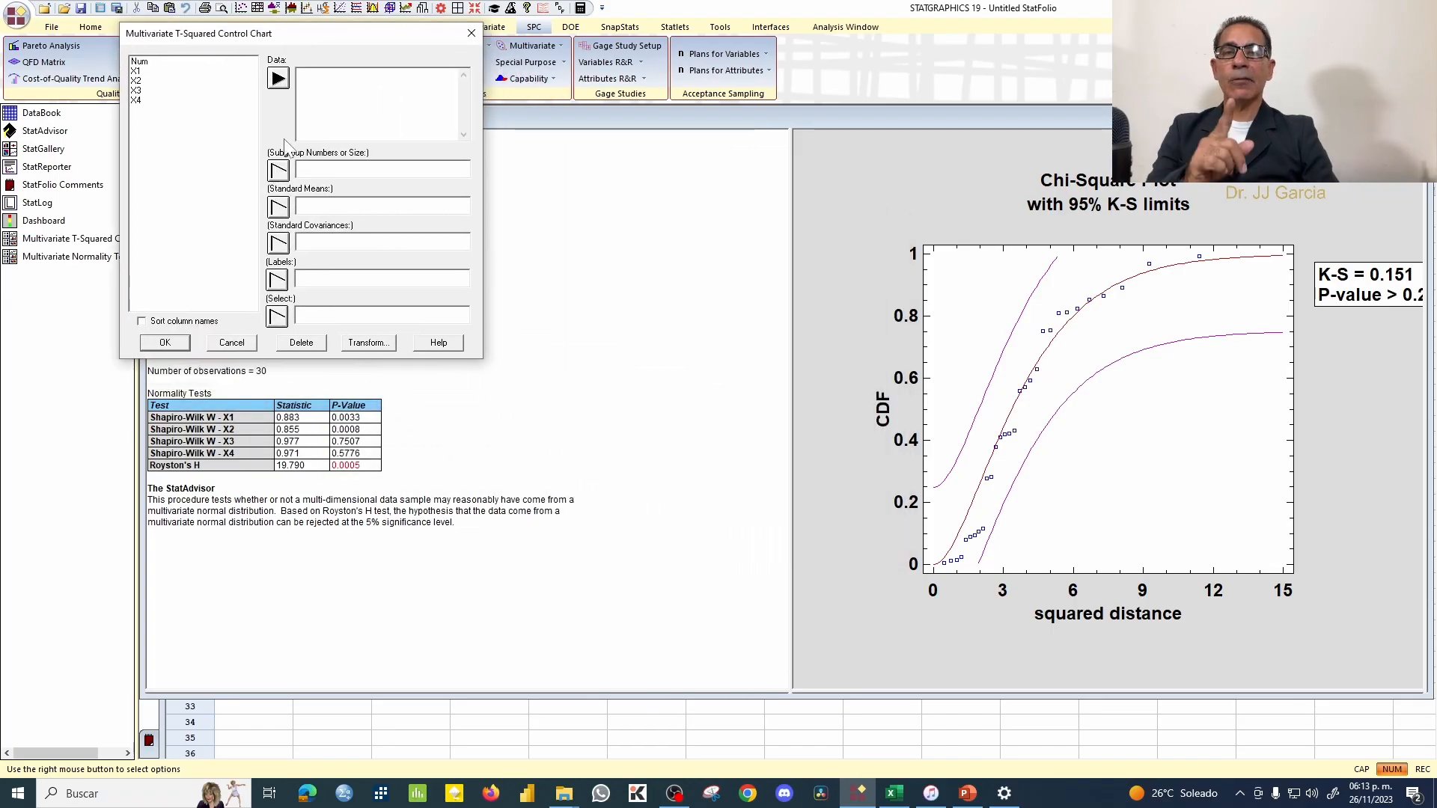
left_click(156, 72)
left_click_drag(156, 73, 158, 81)
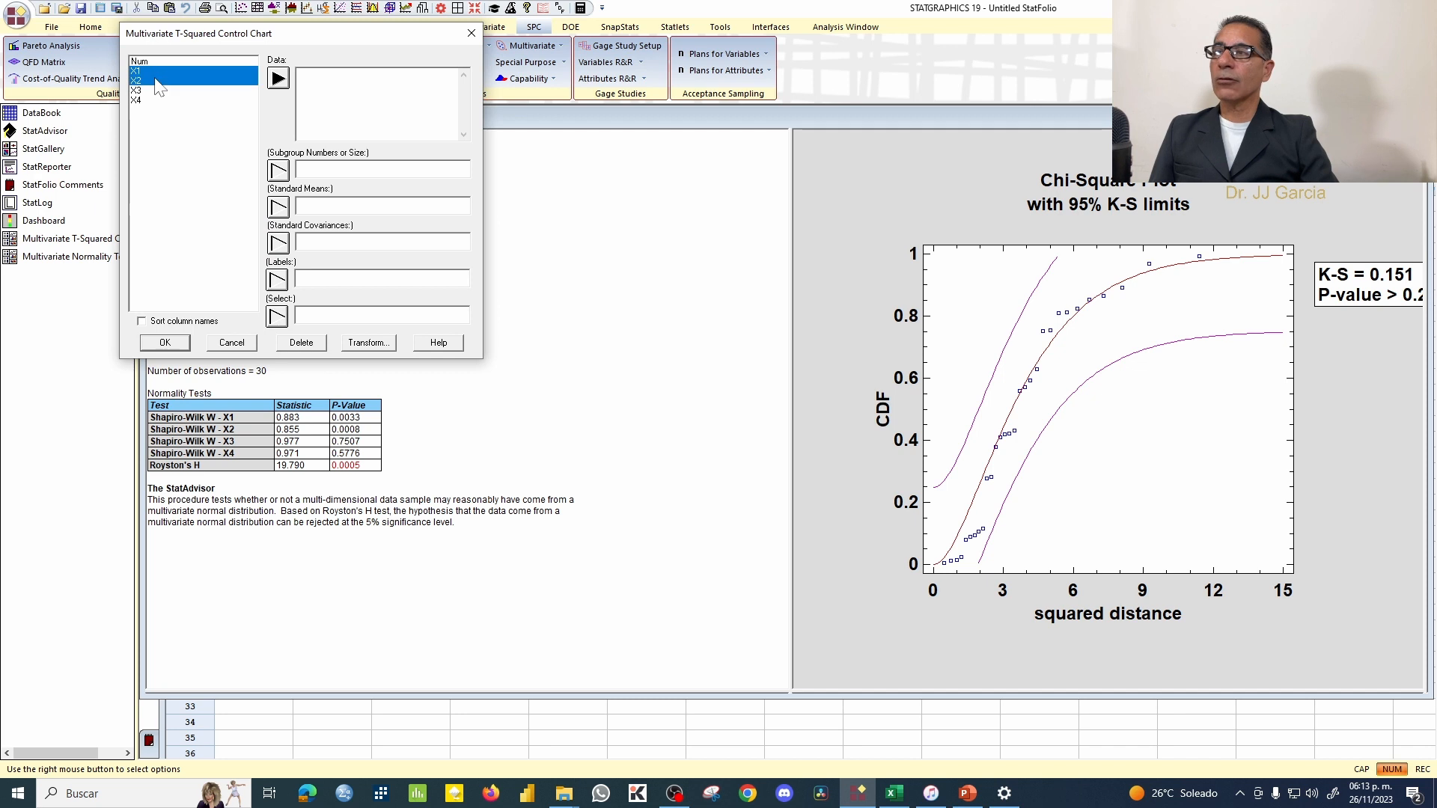
left_click(279, 78)
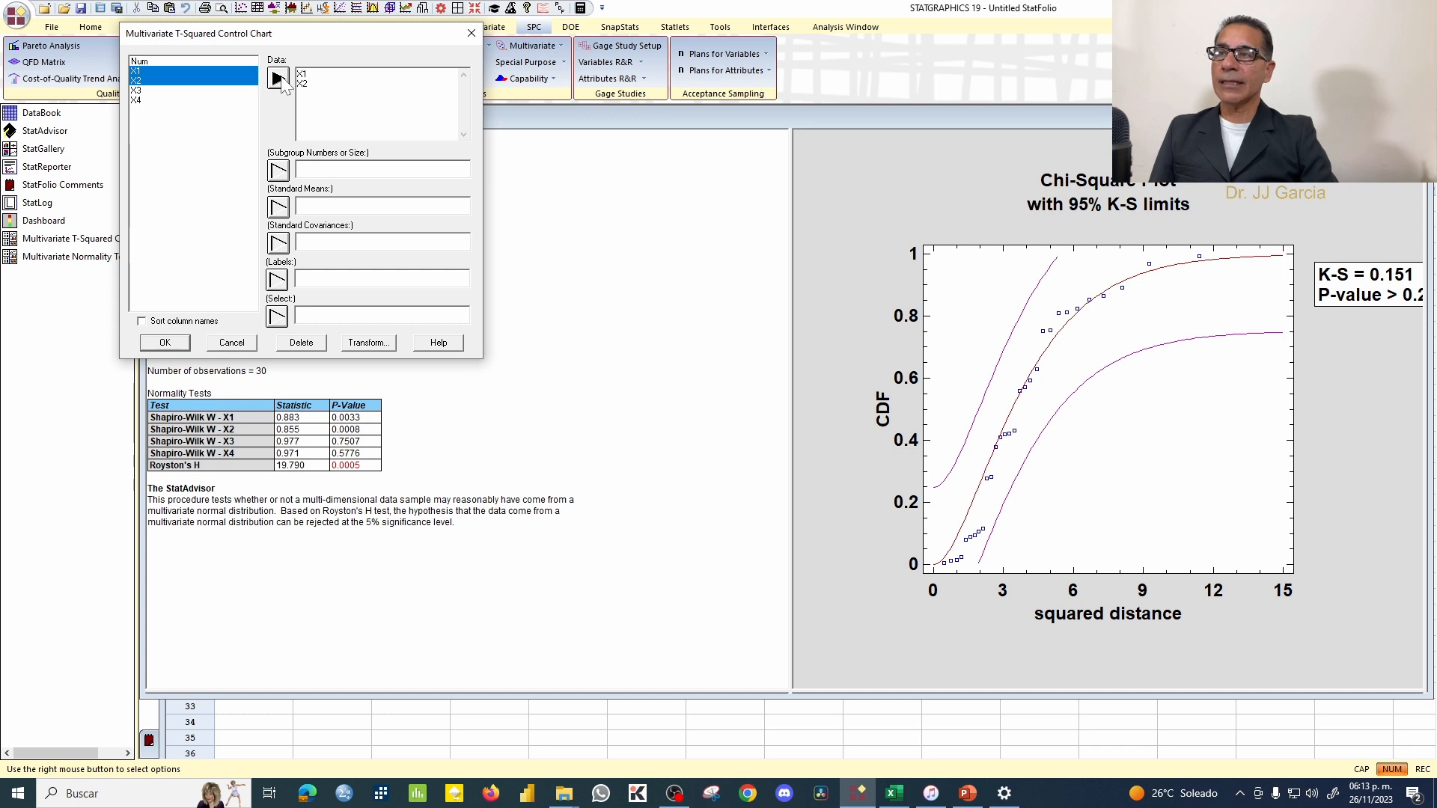
left_click(164, 342)
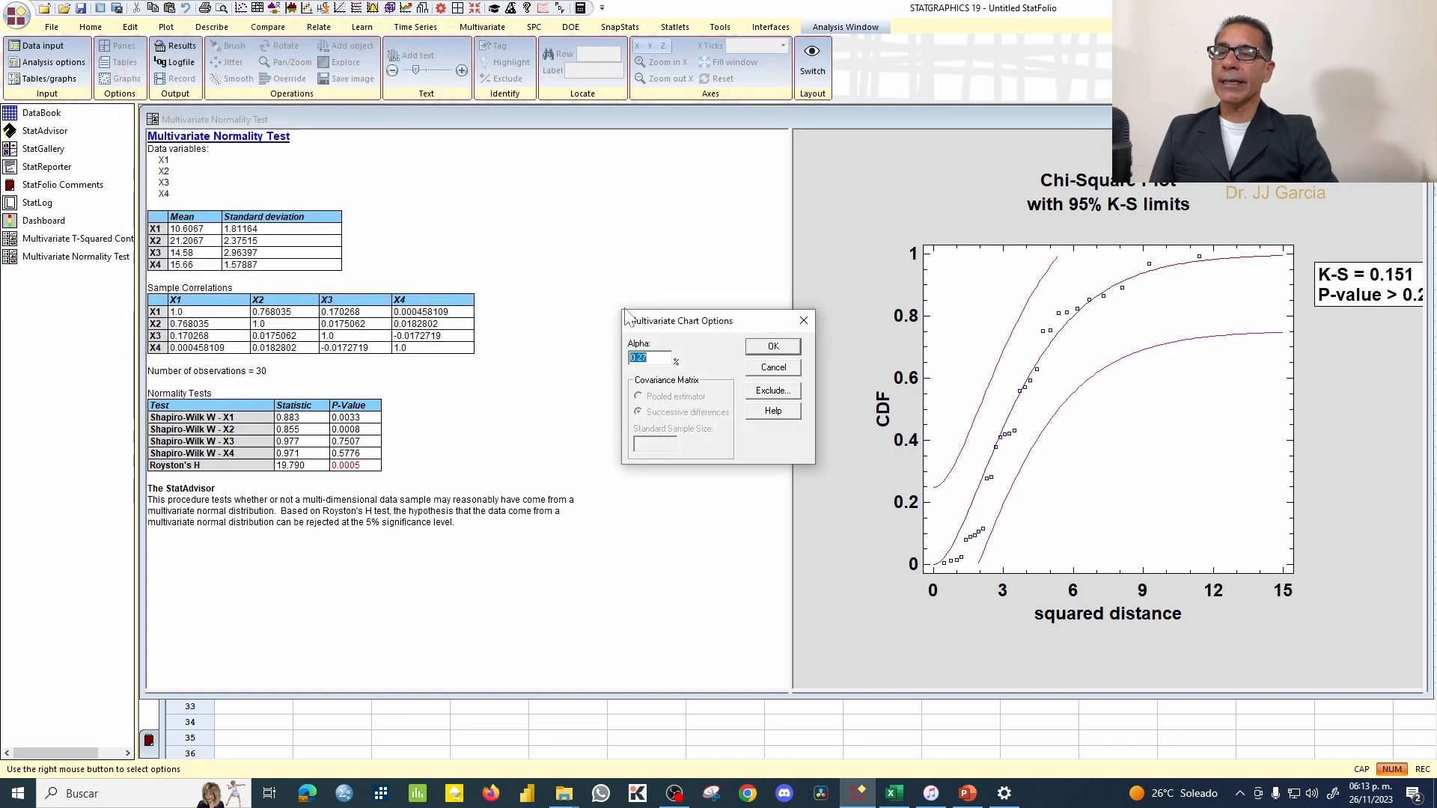
Keep alpha at 0.27% and generate the X1 and X2 T-Squared analysis with the Multivariate Chart Report and Control Ellipse included
left_click_drag(747, 326, 292, 86)
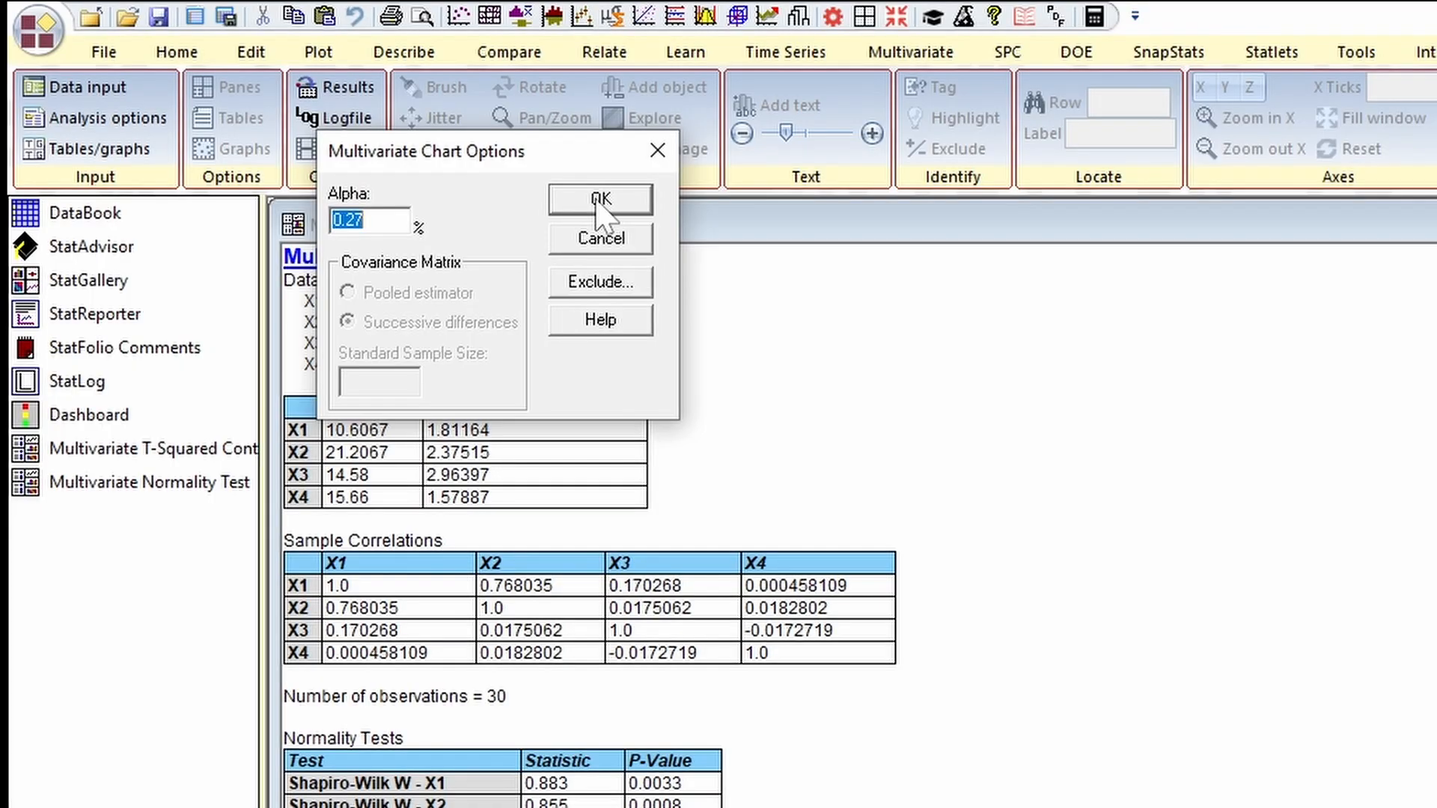
left_click(316, 107)
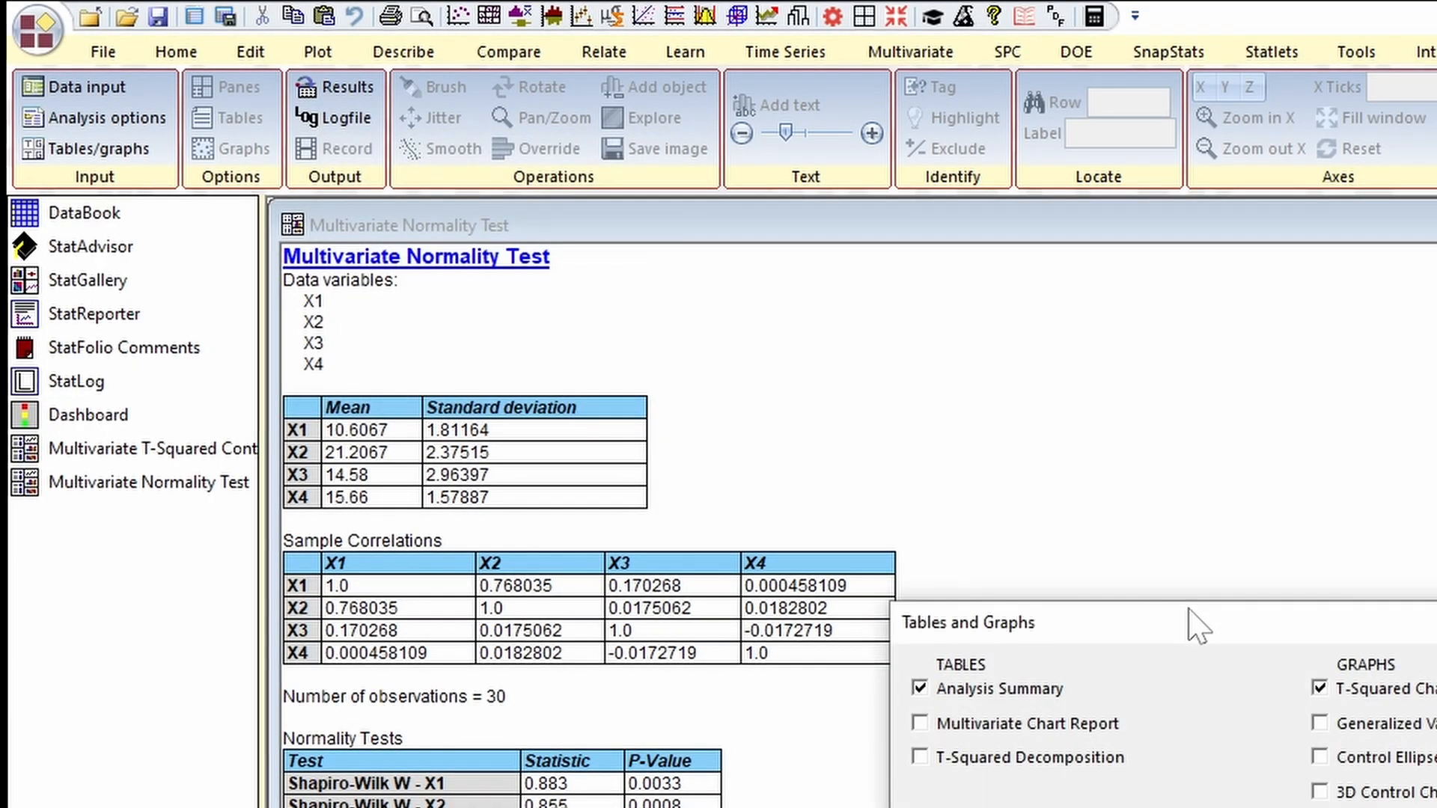
left_click_drag(1209, 633, 410, 103)
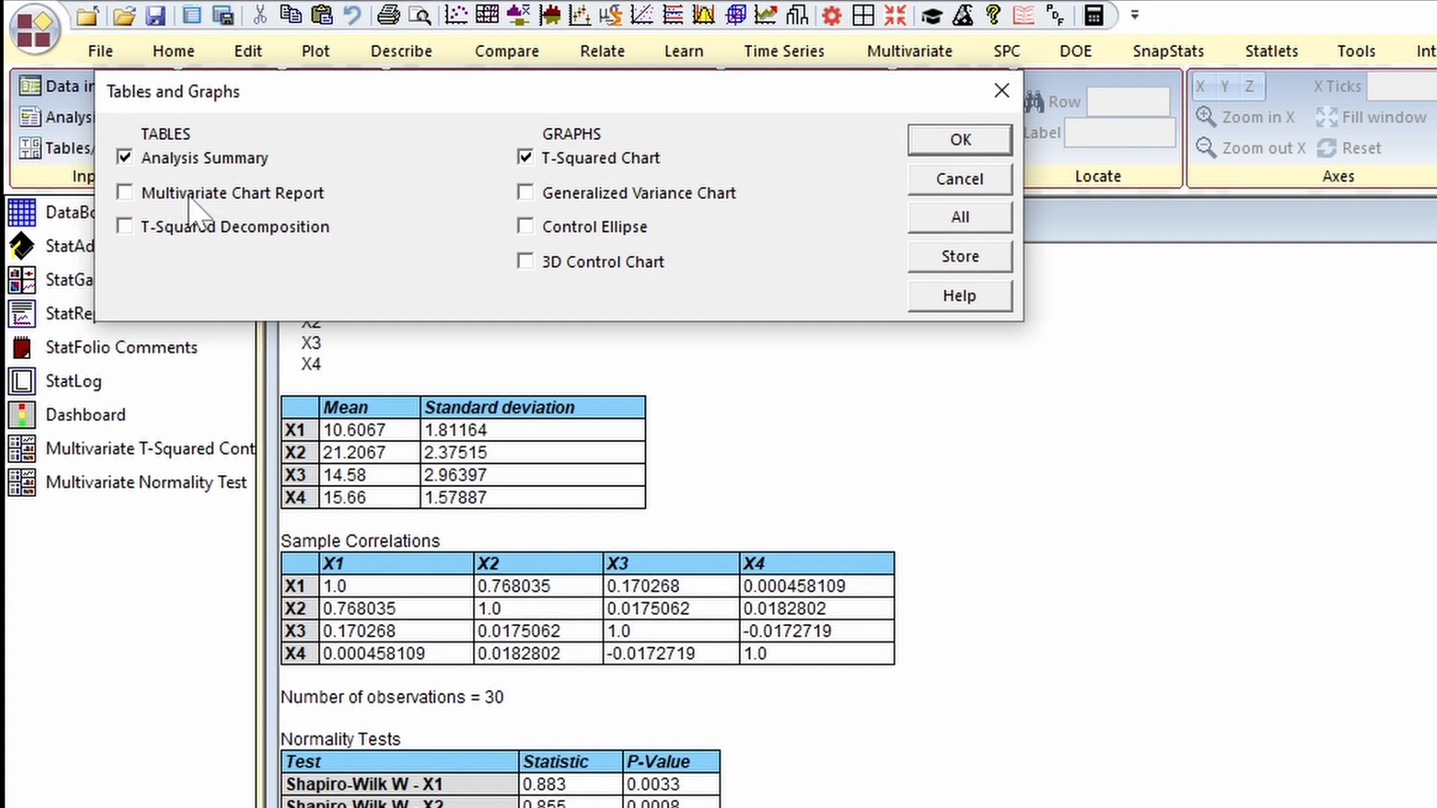
left_click(322, 194)
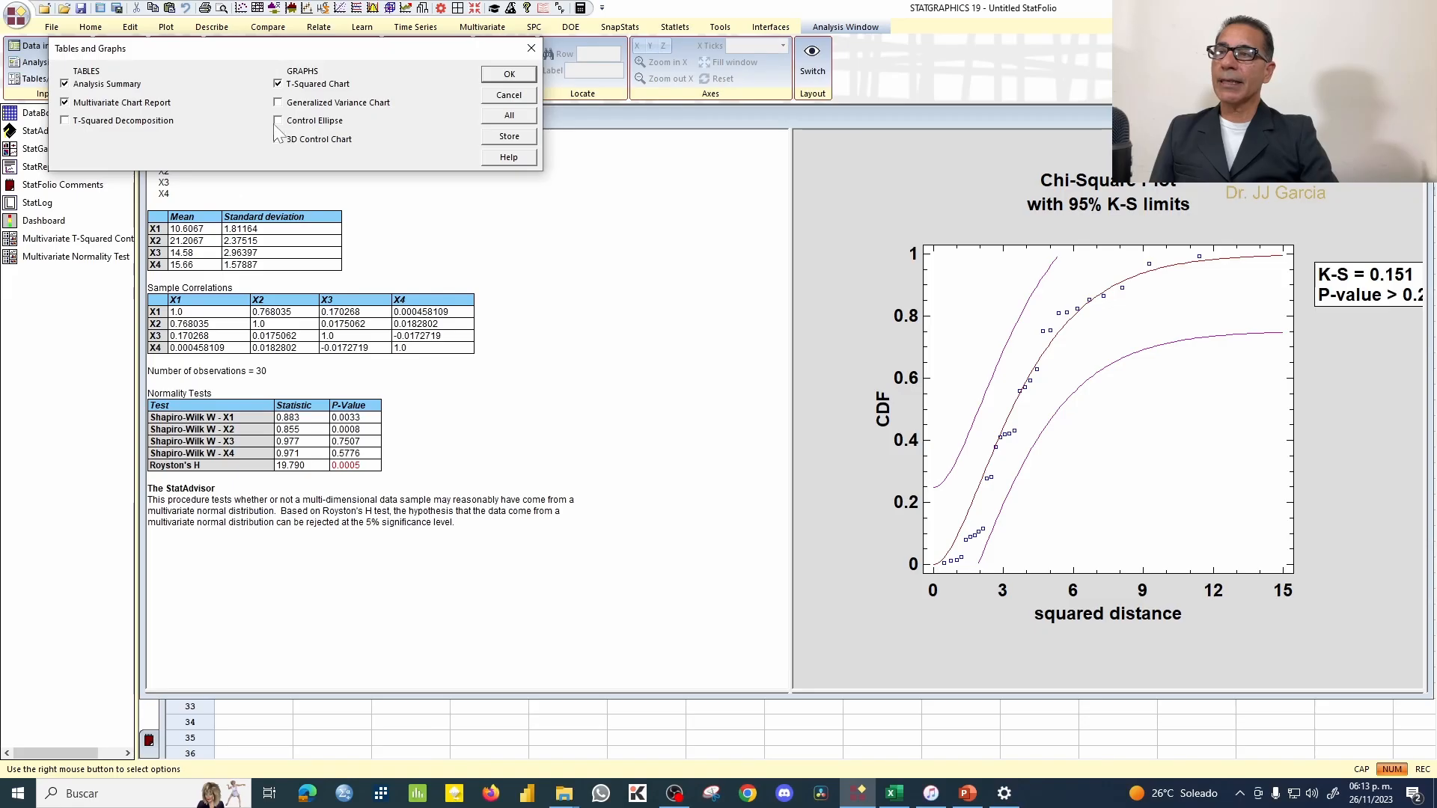
left_click(509, 74)
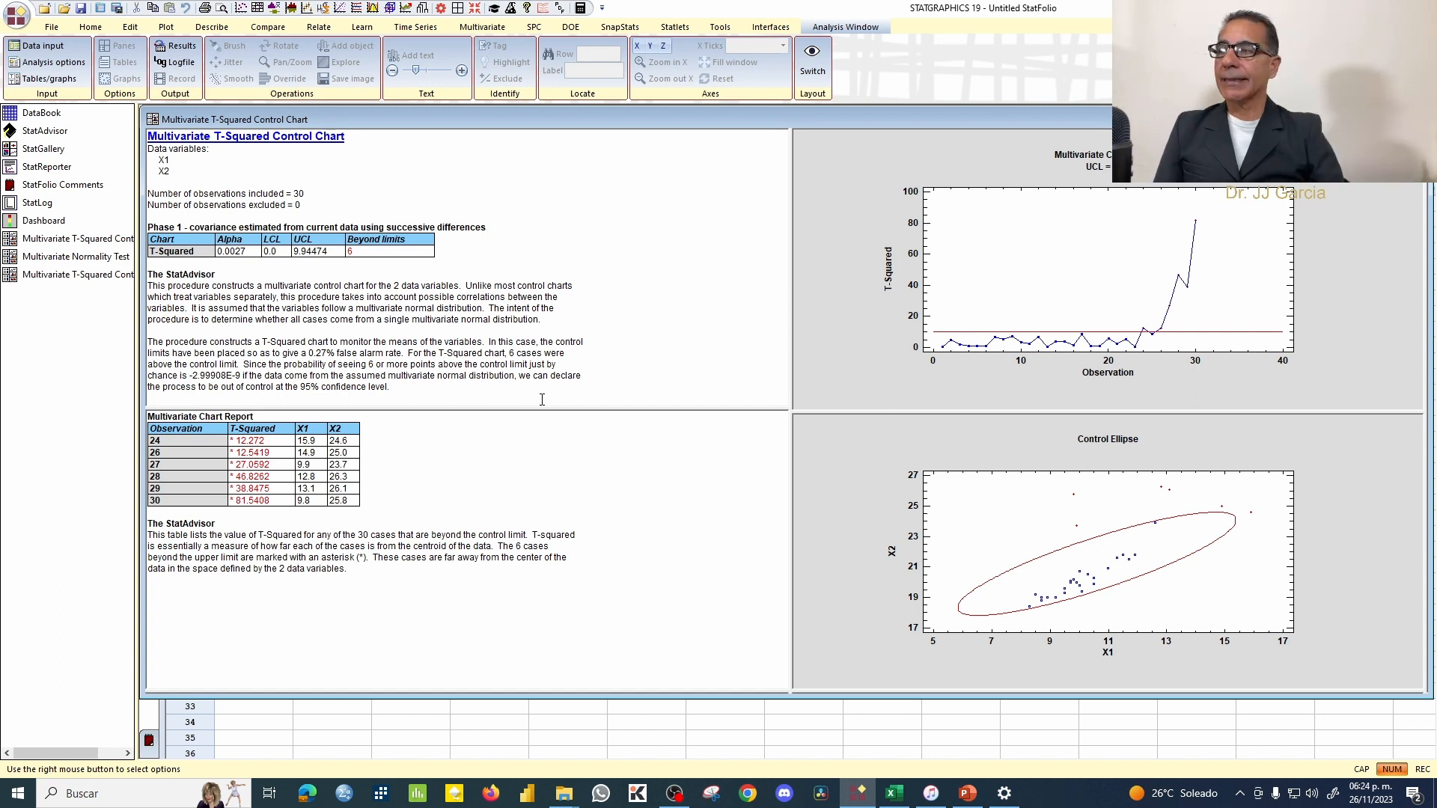
Apply the Box-Cox transformation for each variable separately in the Multivariate Normality Test of X1, X2, X3 and X4
left_click(91, 257)
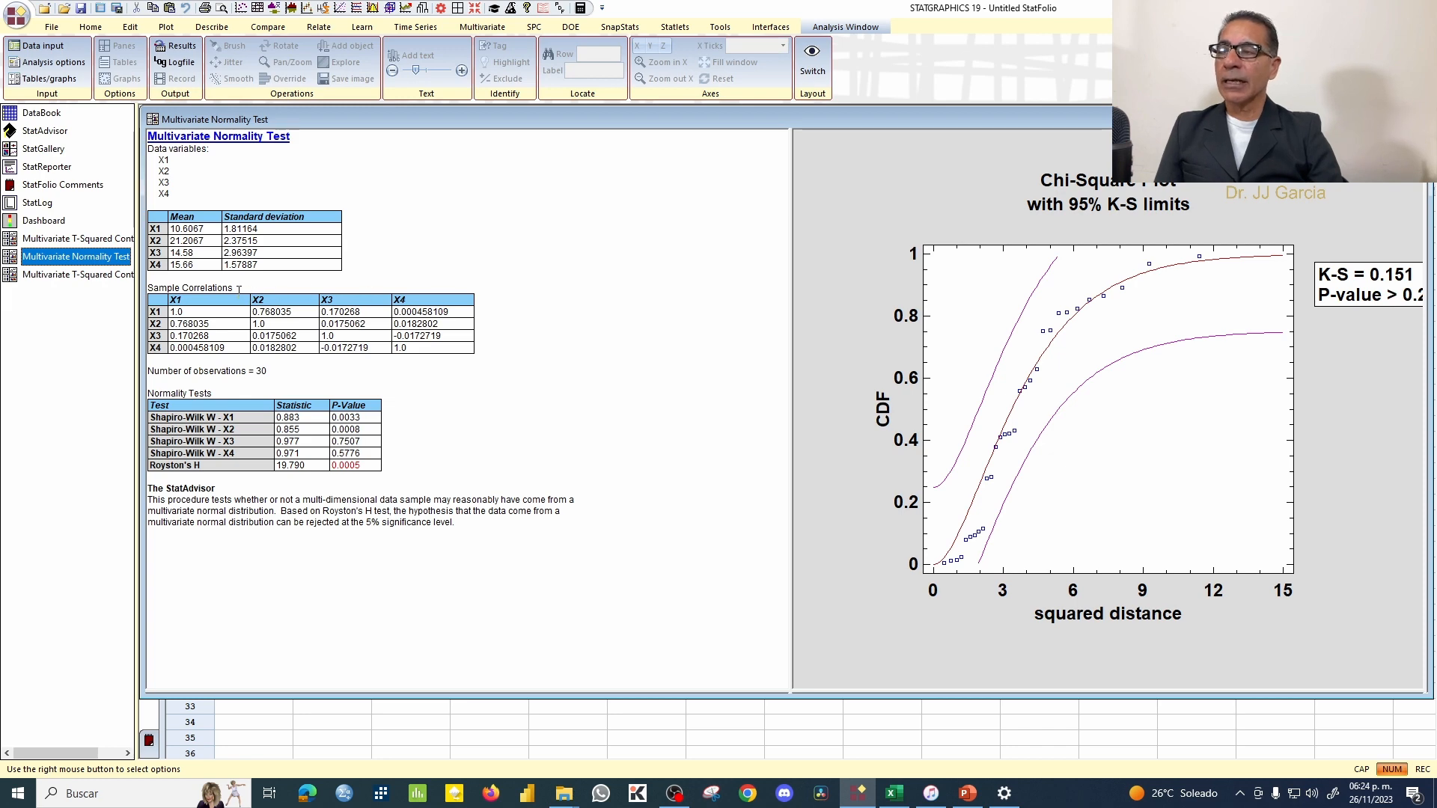
left_click_drag(239, 290, 148, 289)
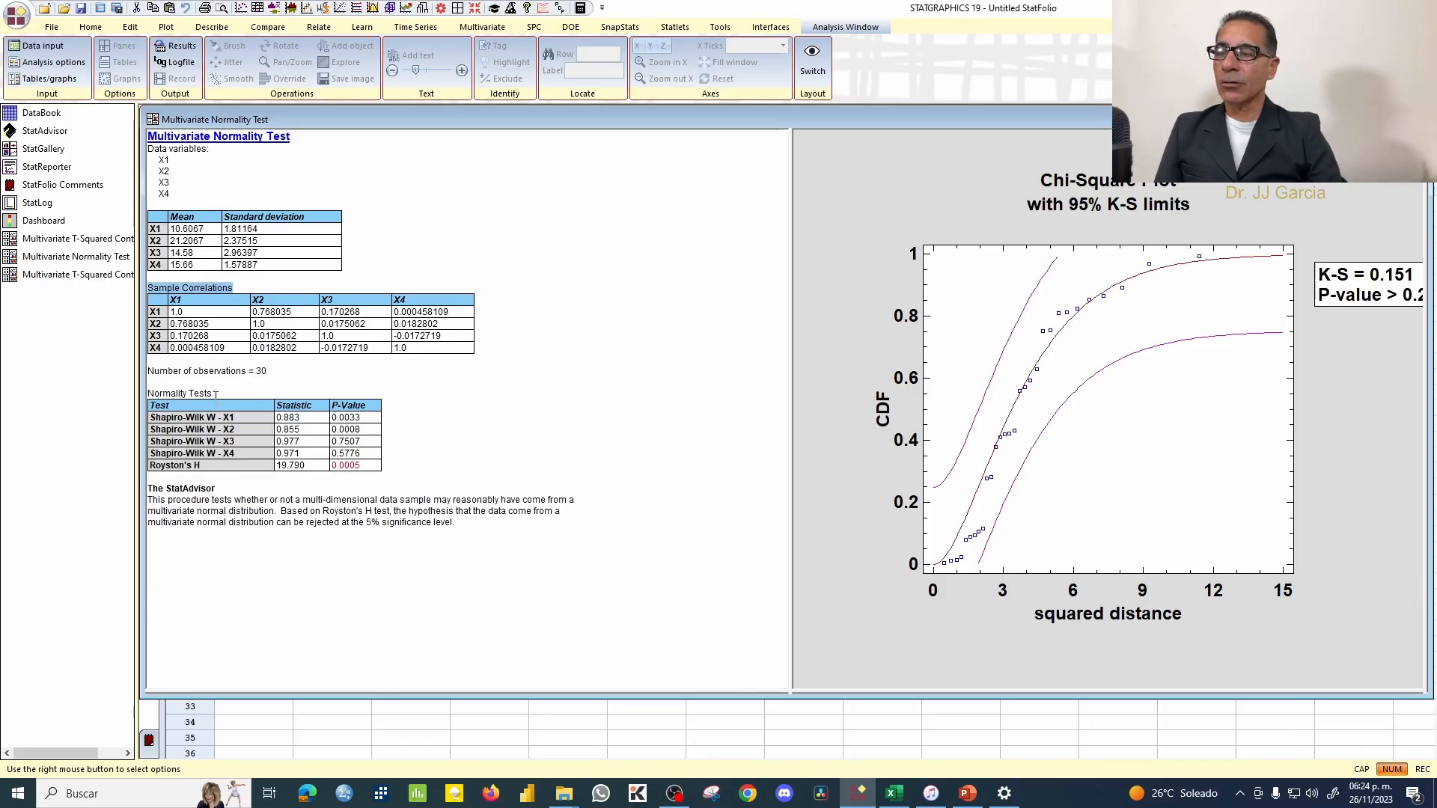
left_click_drag(216, 390, 180, 388)
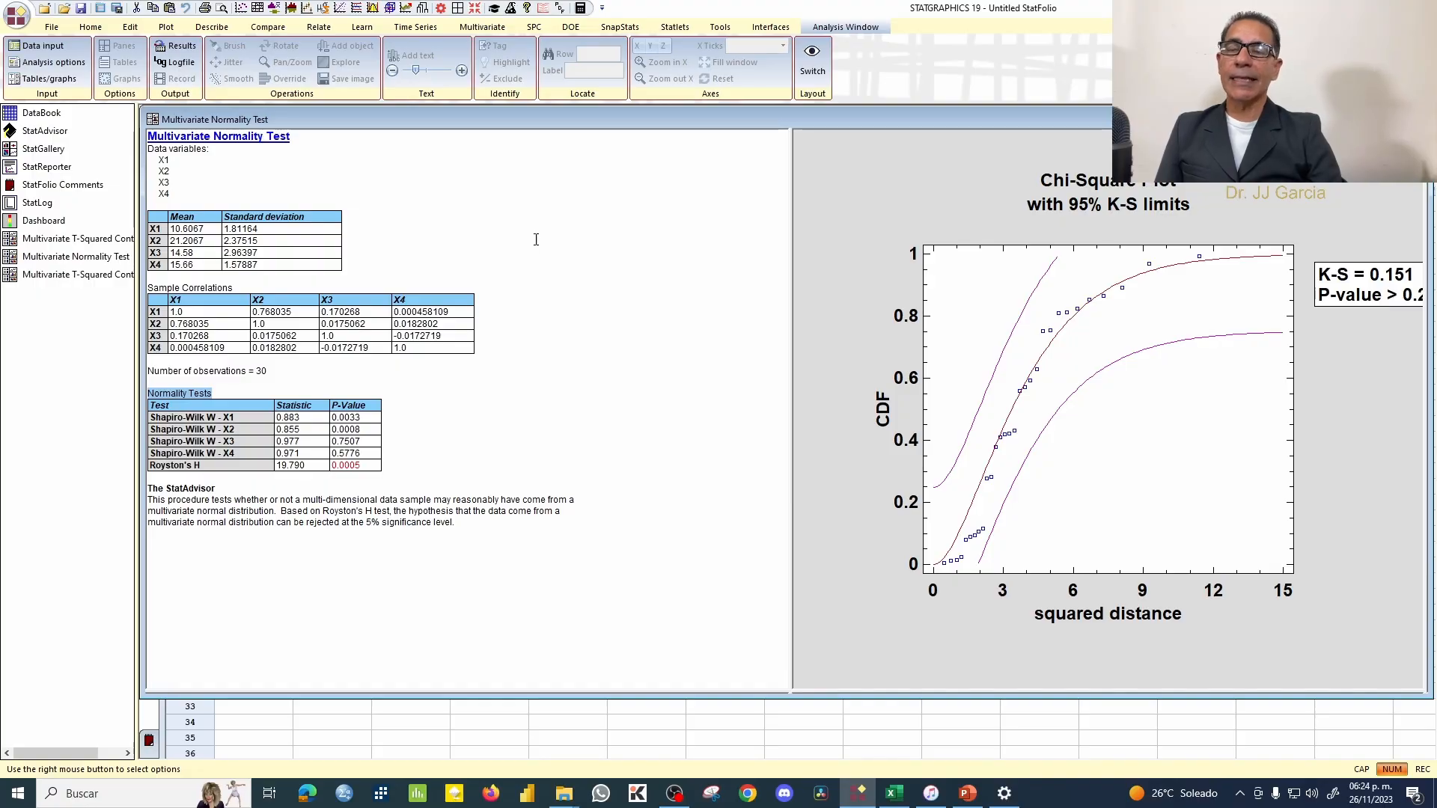
right_click(521, 227)
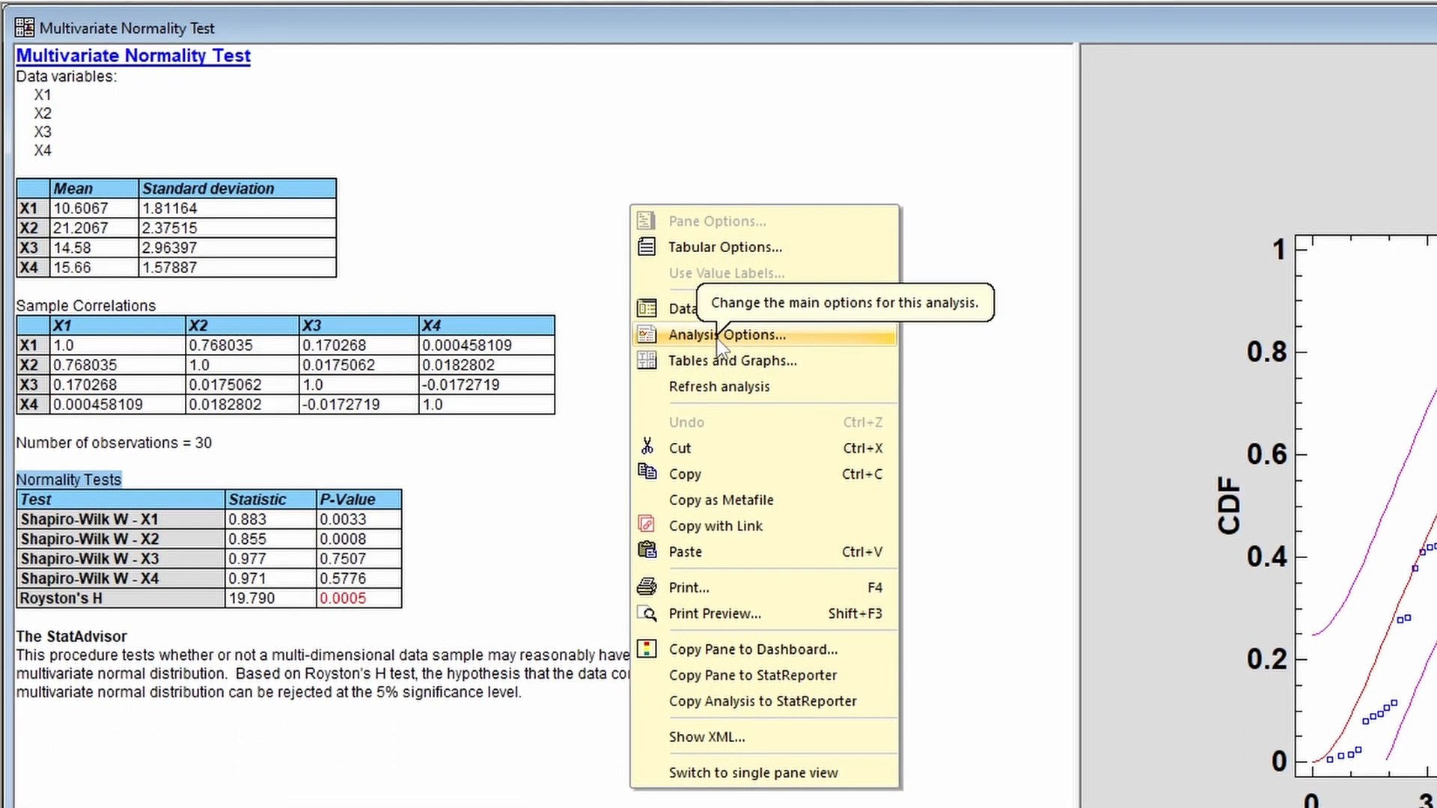
left_click(718, 344)
left_click_drag(1048, 381, 588, 35)
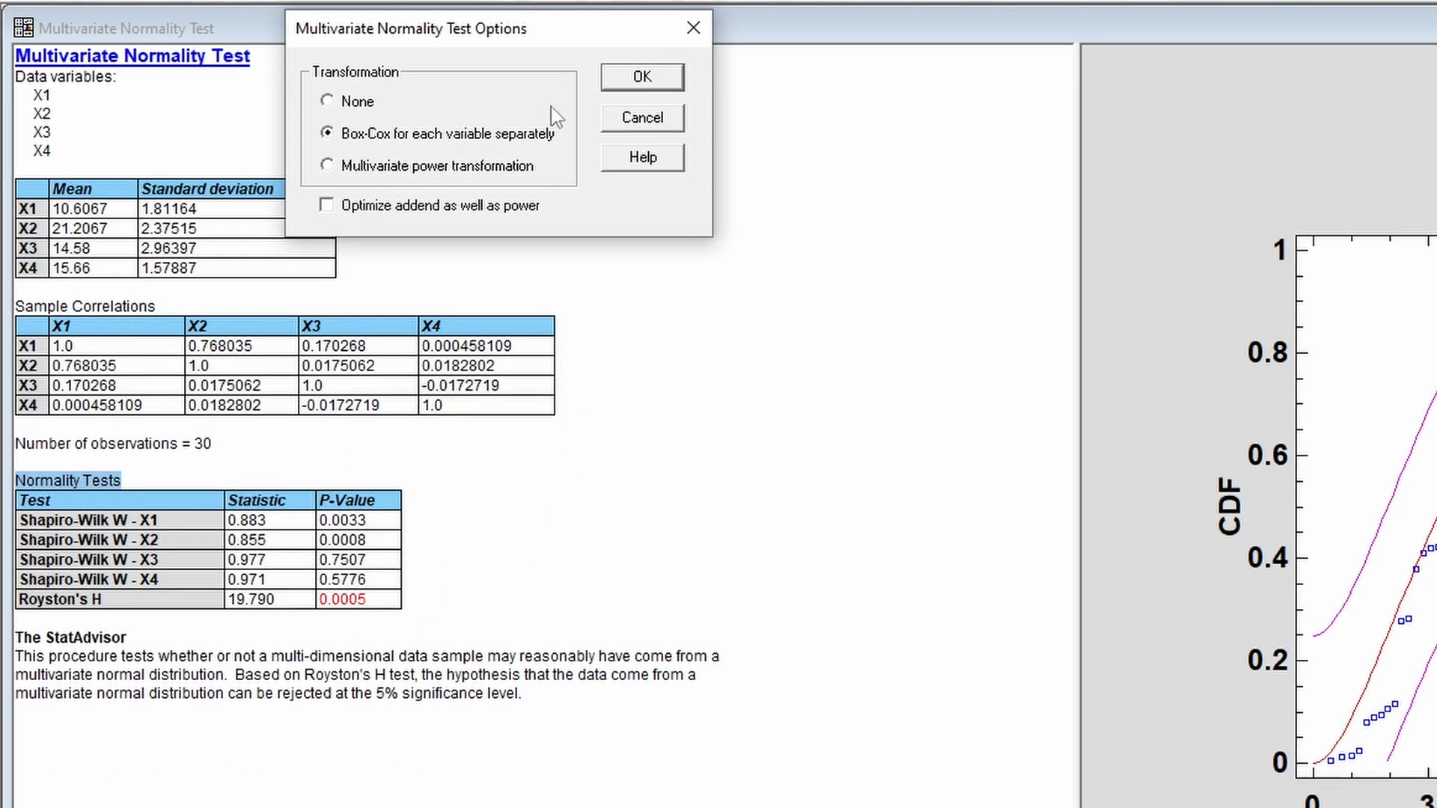
left_click(646, 77)
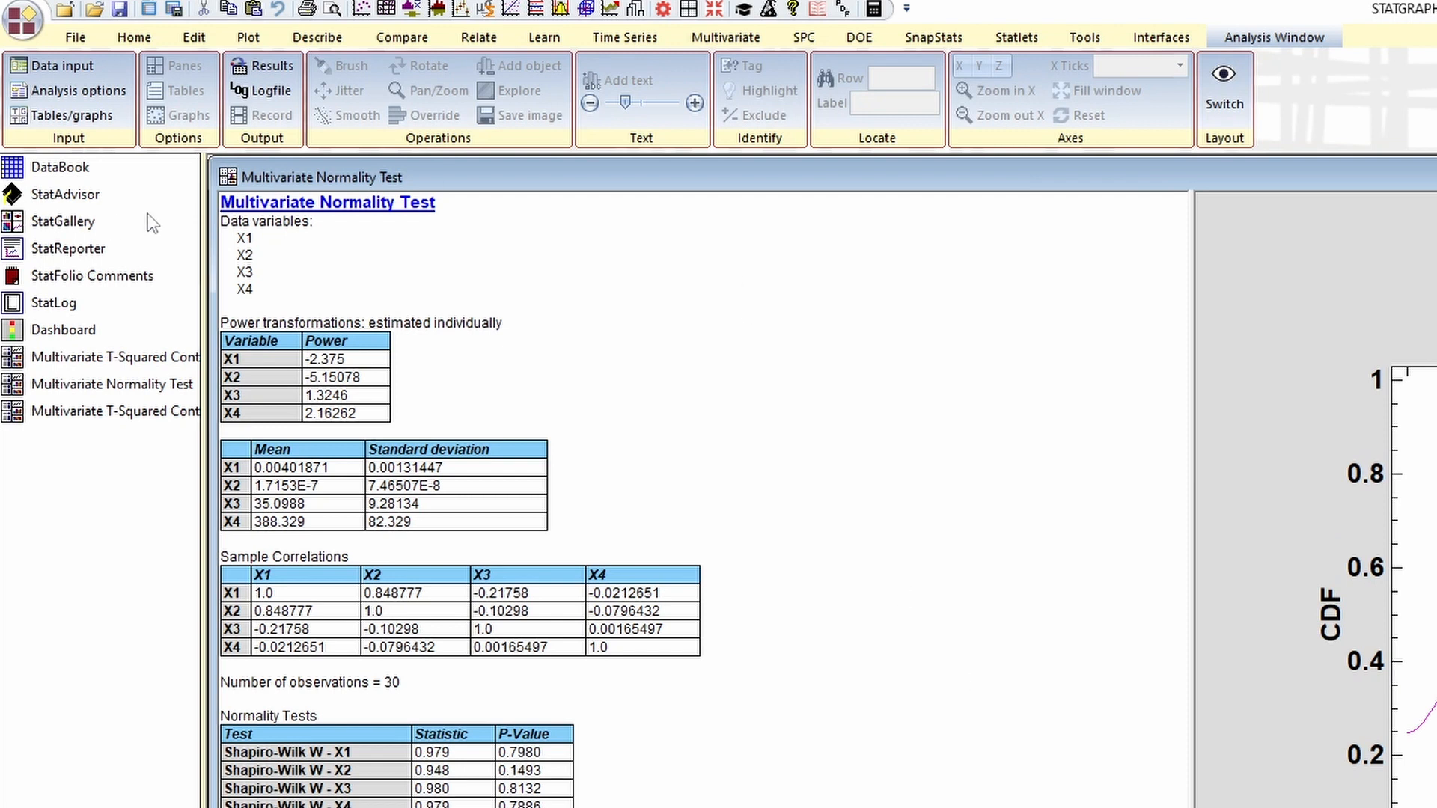
Paste the transformed JX1 and JX2 data with column names into the DataBook, starting at Col_7
left_click(18, 173)
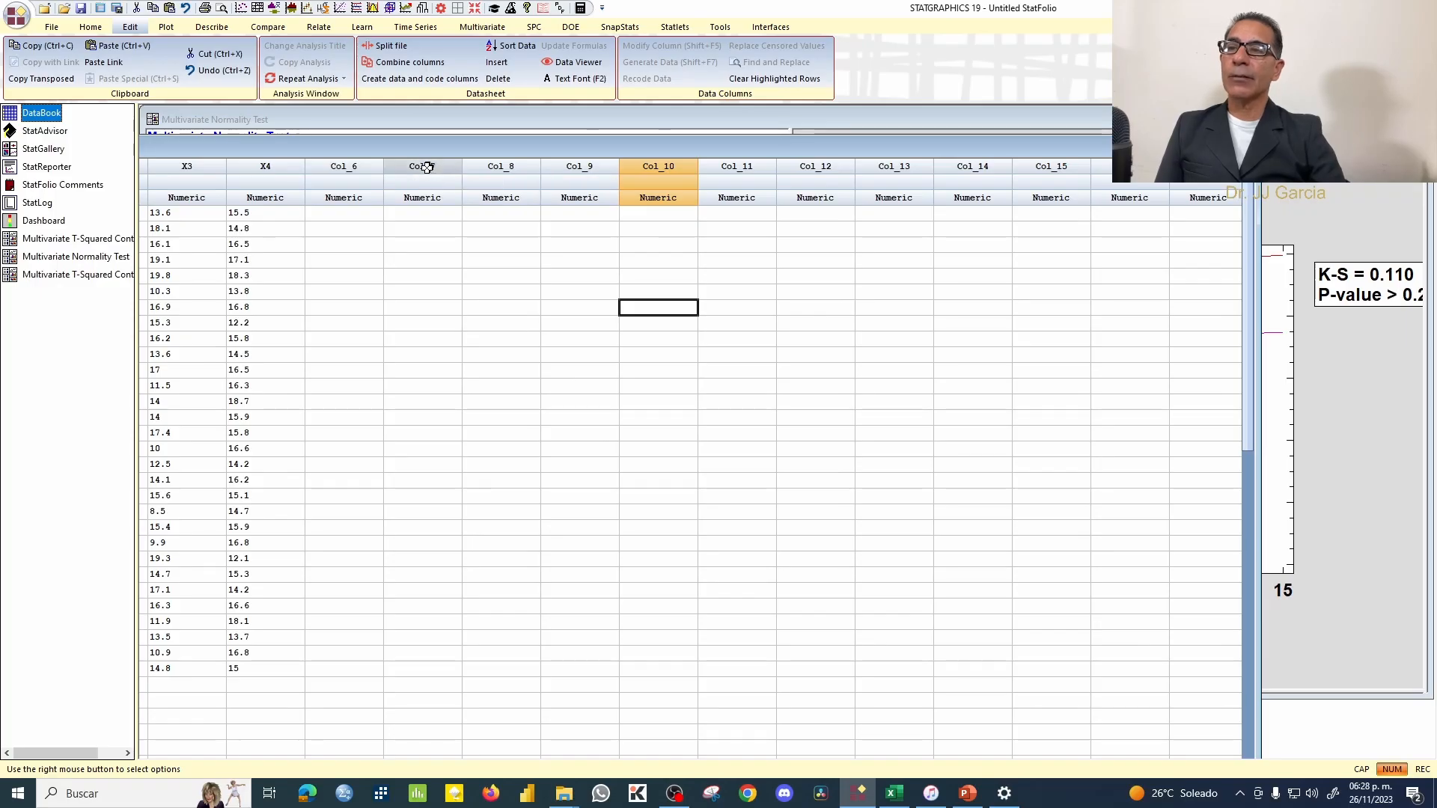
left_click(425, 165)
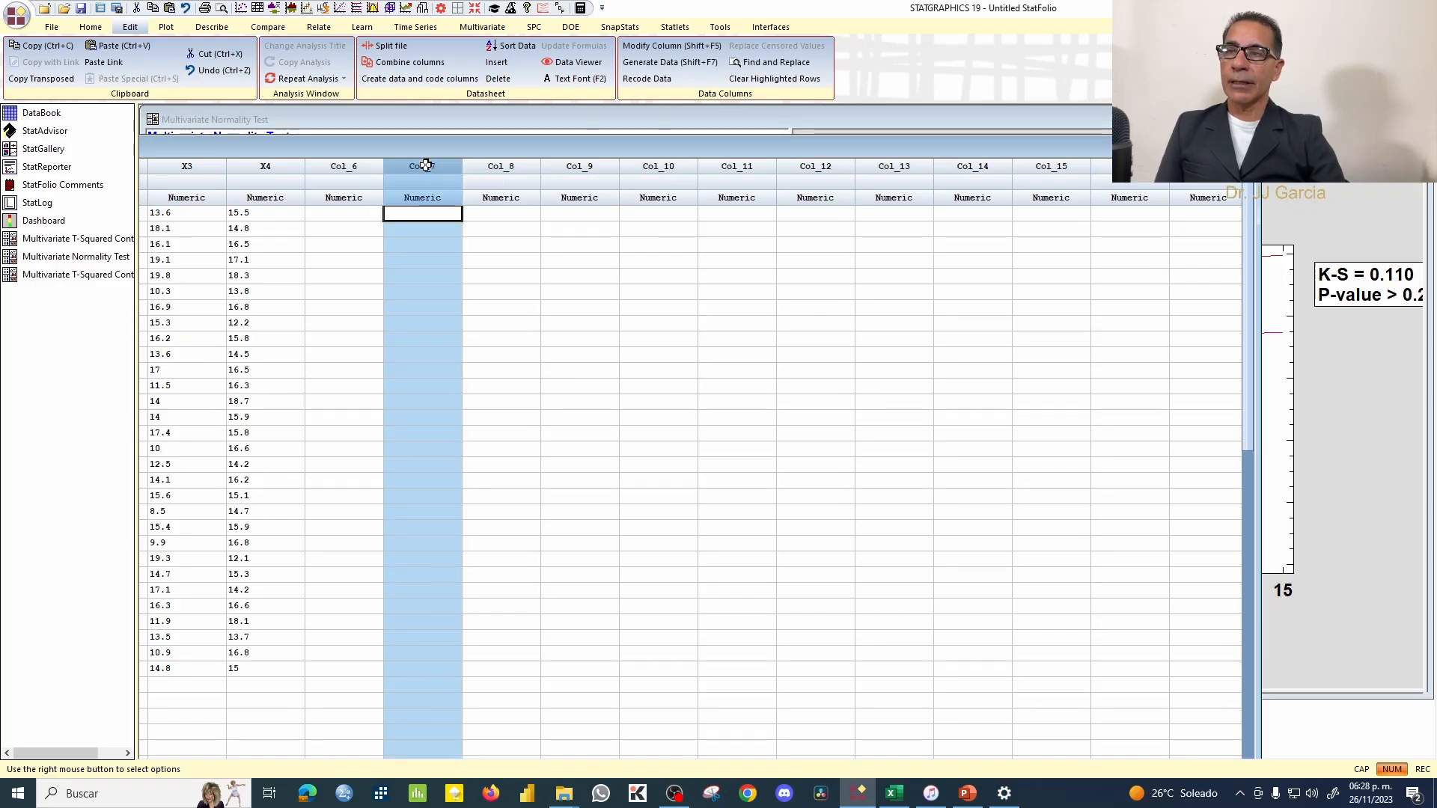
right_click(425, 166)
left_click(507, 262)
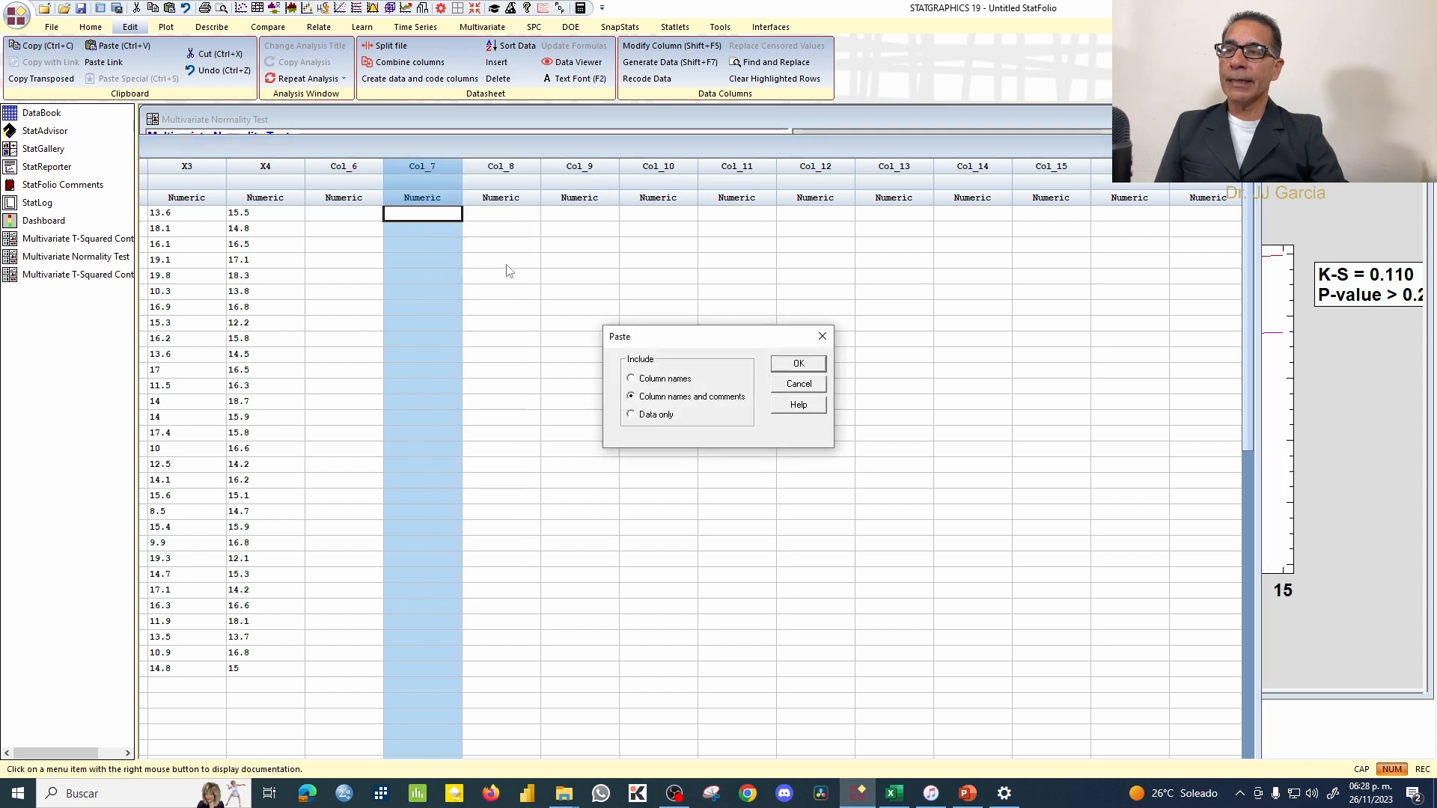
left_click(656, 379)
left_click(799, 364)
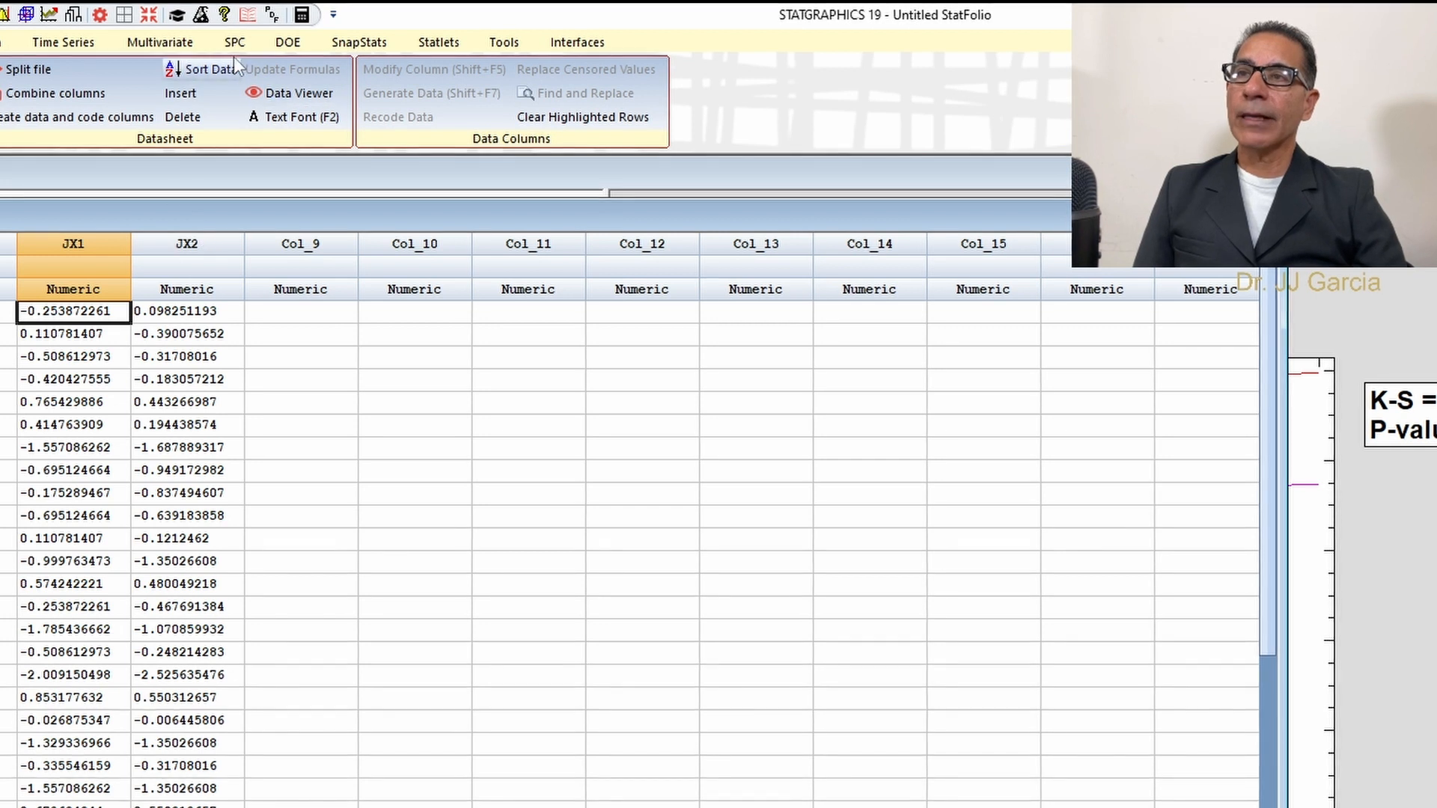
Start a third multivariate T-Squared control chart with the transformed variables JX1 and JX2 as the data
left_click(232, 42)
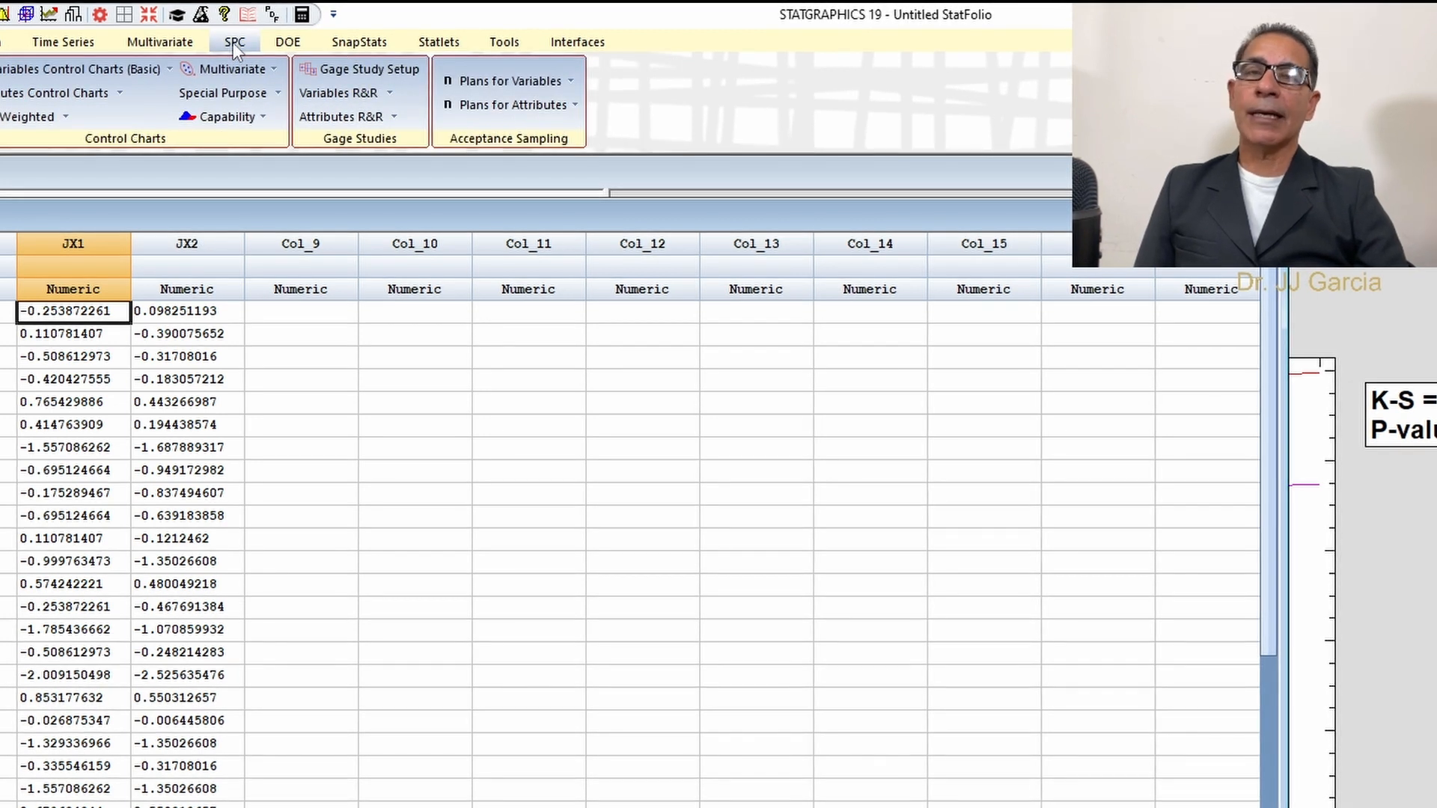
left_click(231, 68)
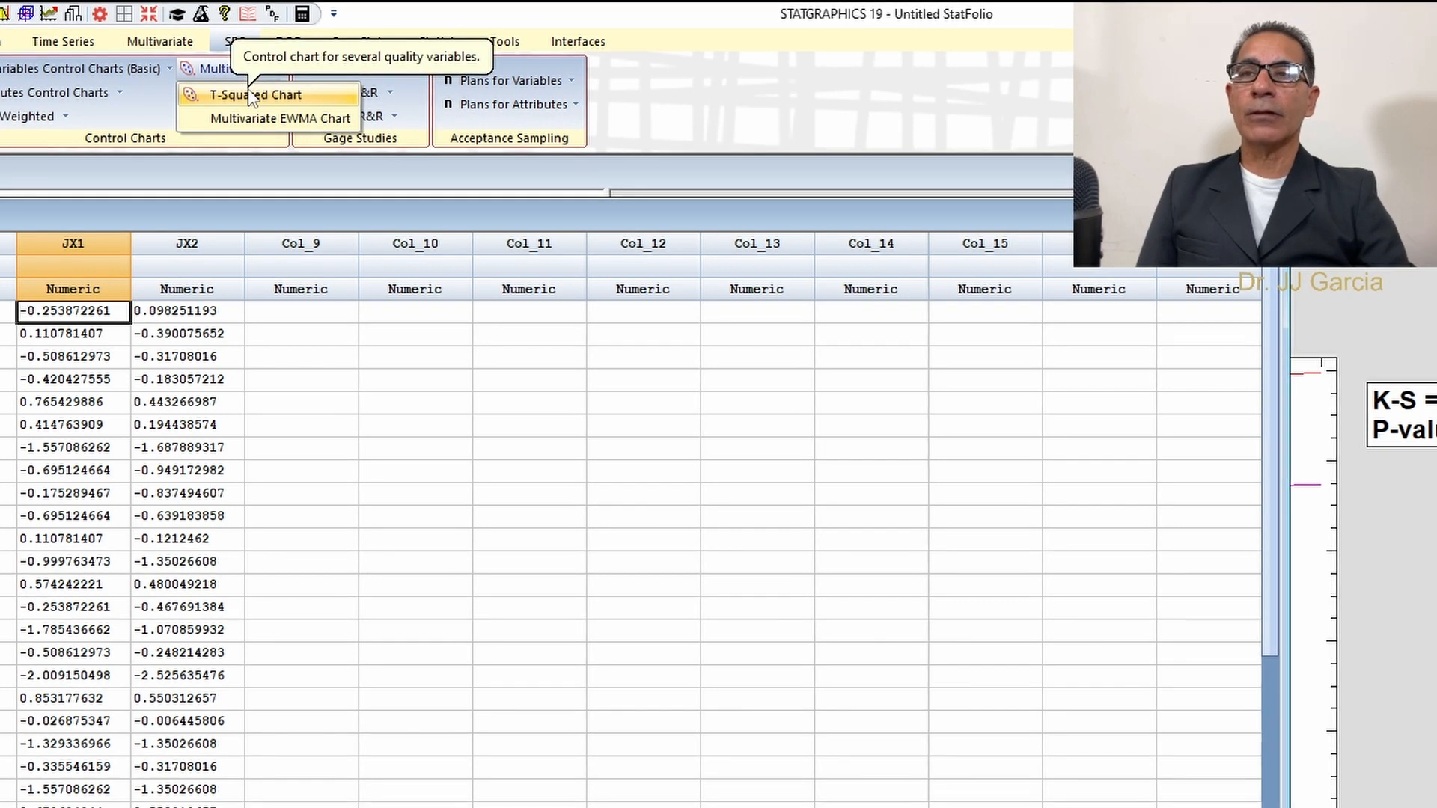
left_click(253, 96)
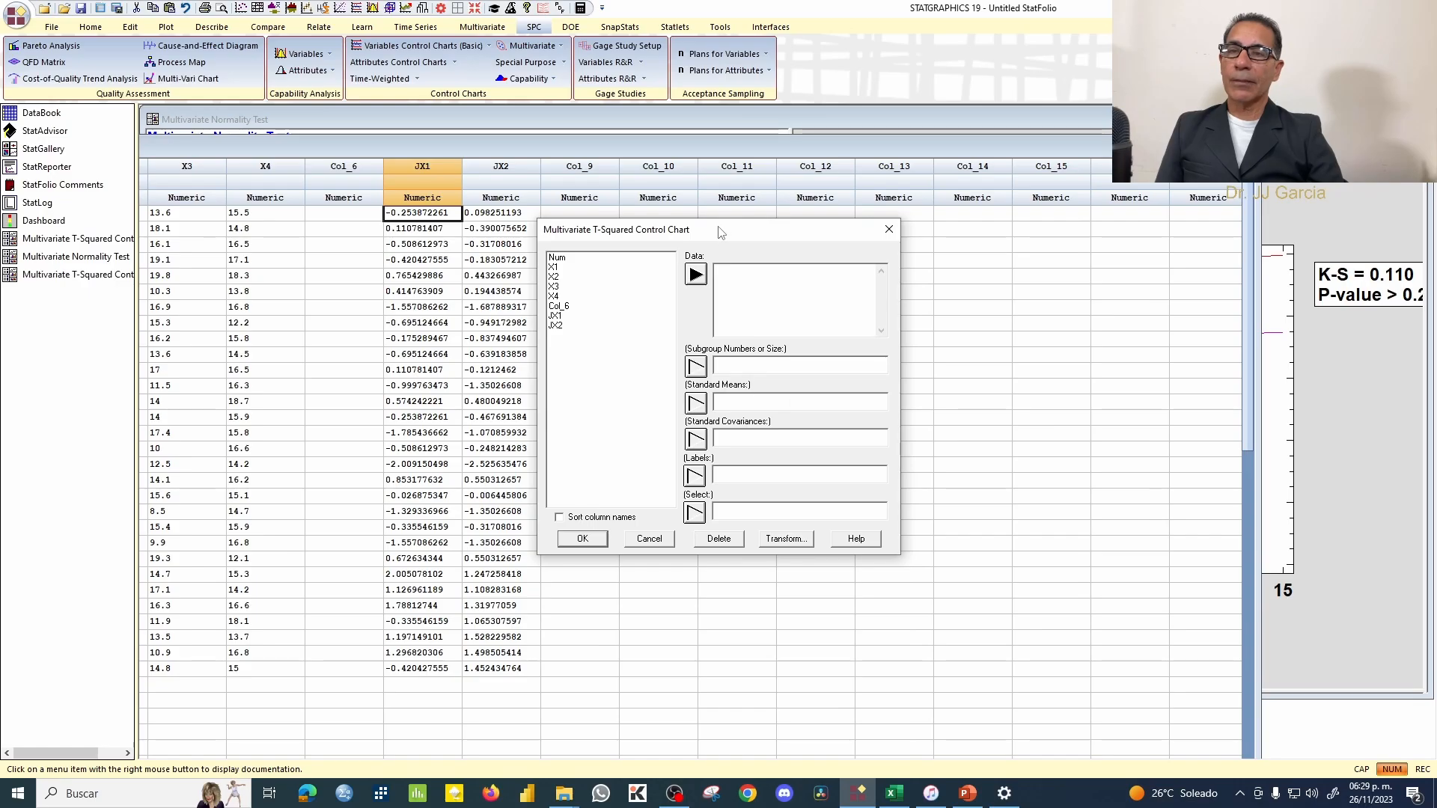
left_click_drag(496, 215, 215, 216)
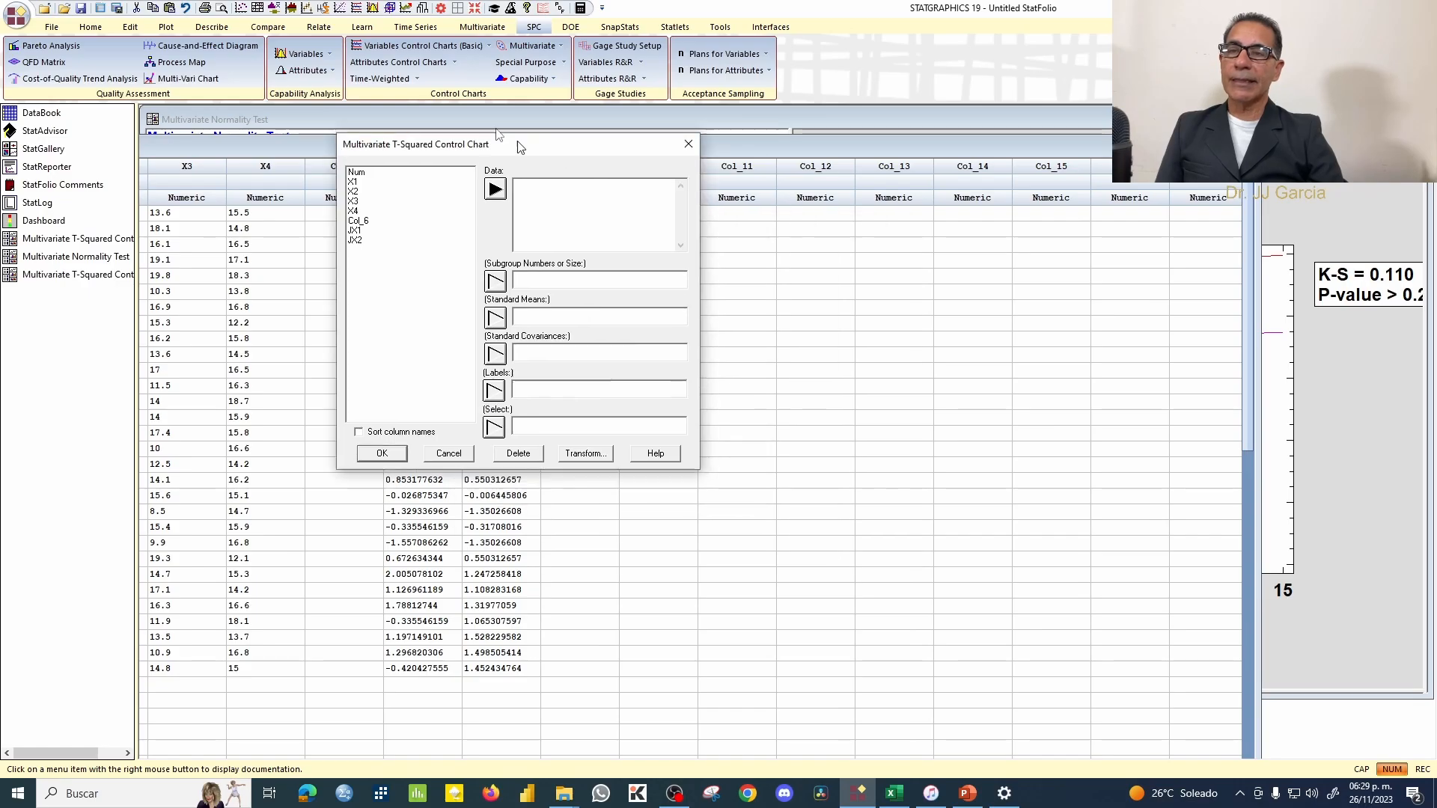
left_click_drag(520, 147, 375, 50)
left_click(224, 134)
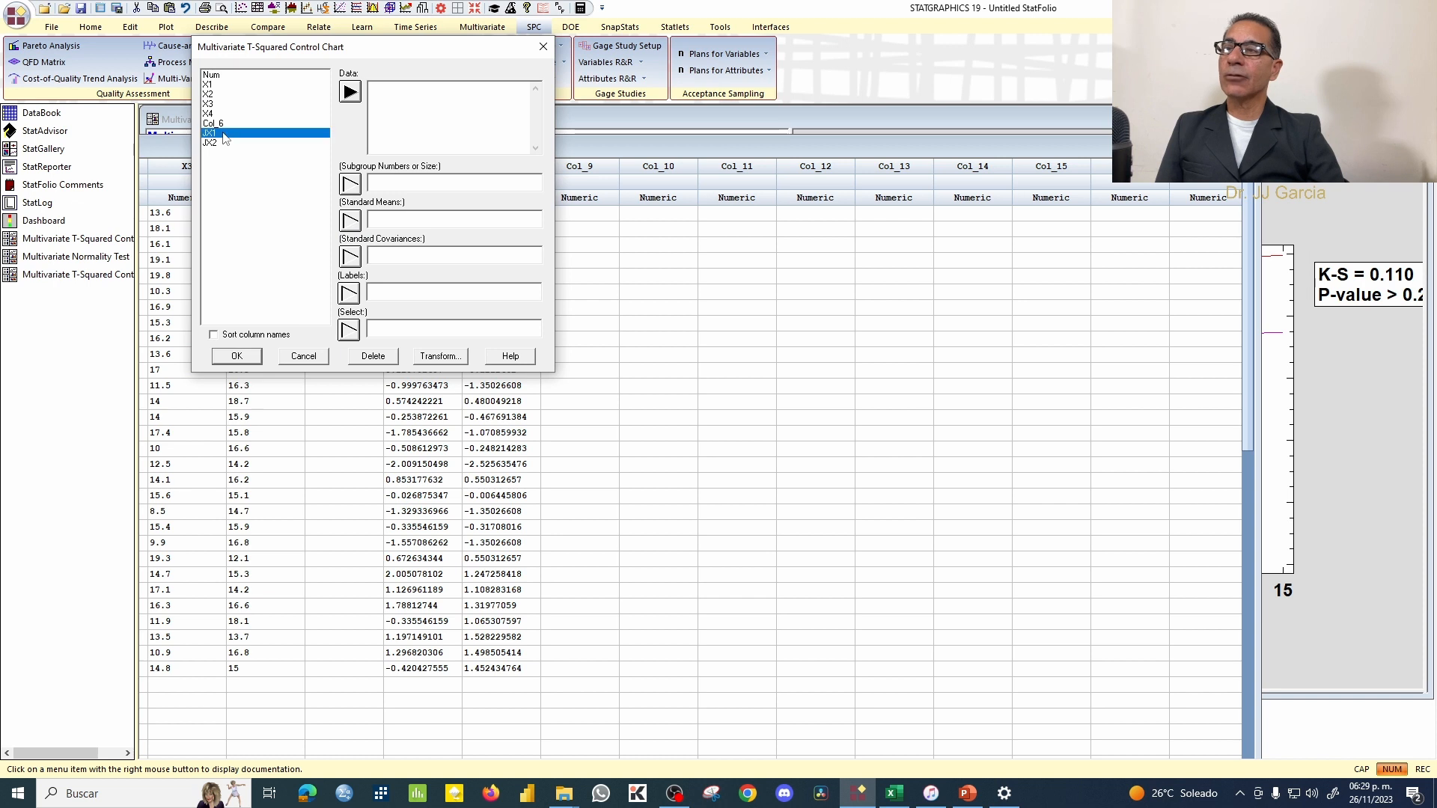
left_click_drag(224, 137, 225, 144)
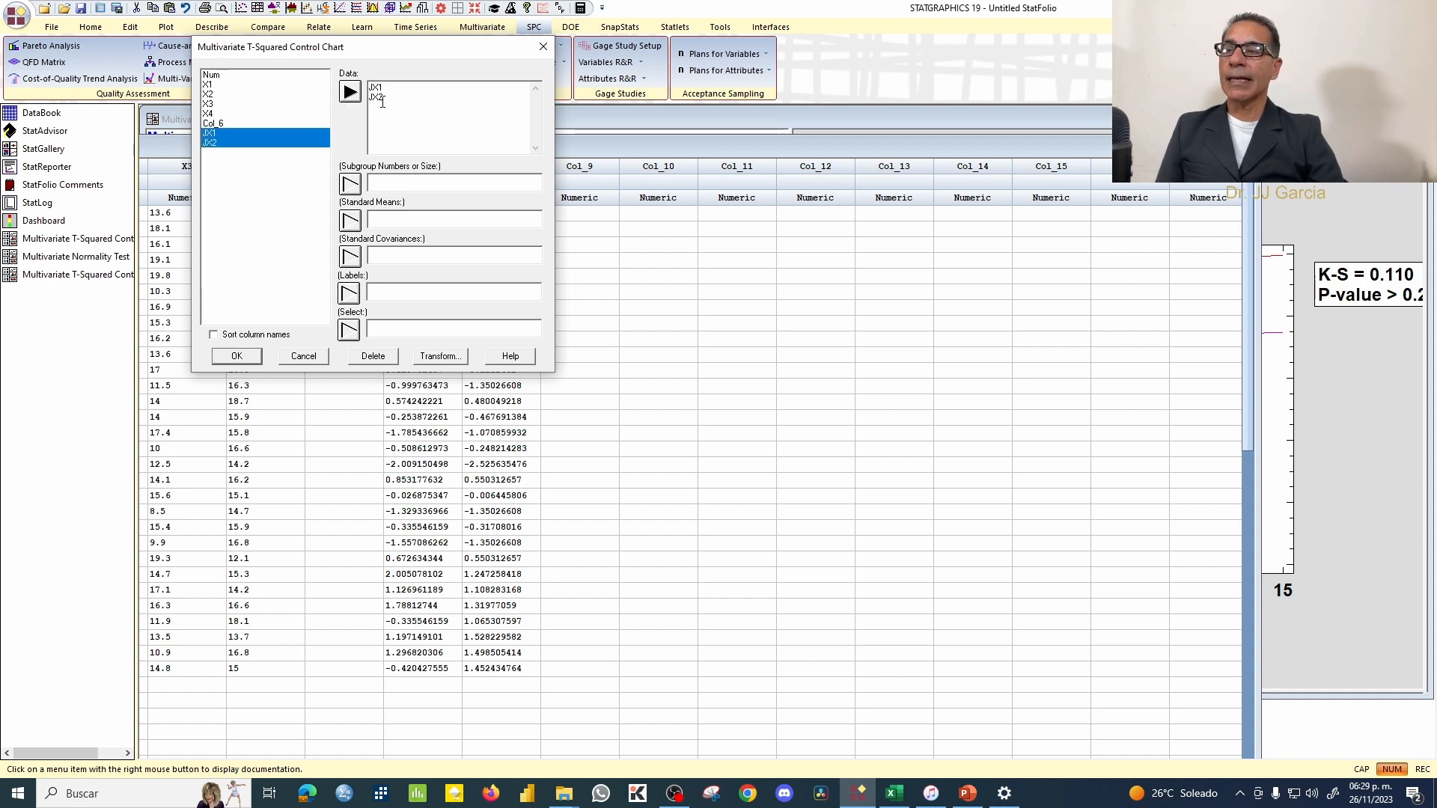
left_click(238, 356)
Accept the default chart options and generate the JX1 and JX2 analysis with the Multivariate Chart Report and Control Ellipse added
left_click_drag(754, 325, 397, 82)
left_click(411, 111)
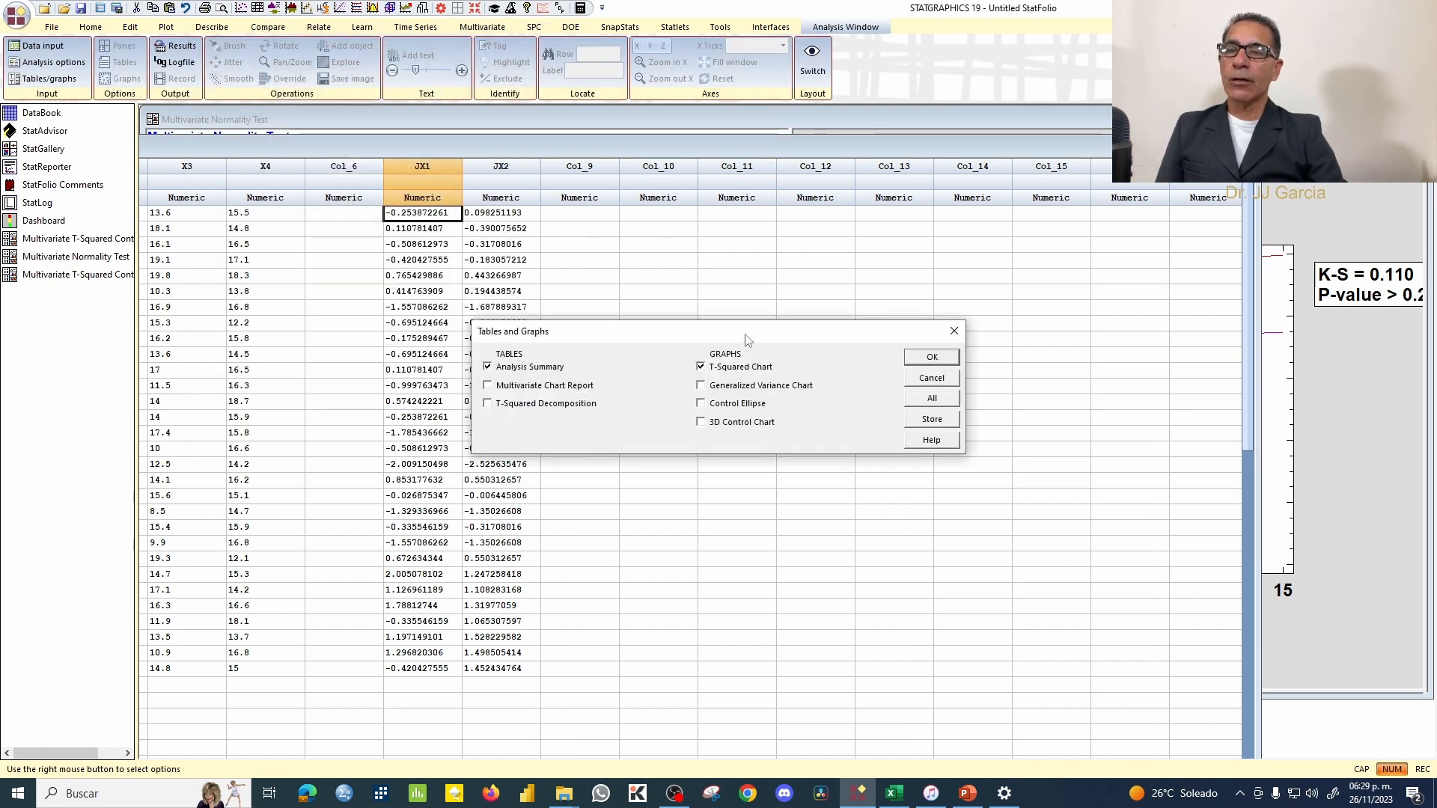
left_click_drag(739, 334, 377, 94)
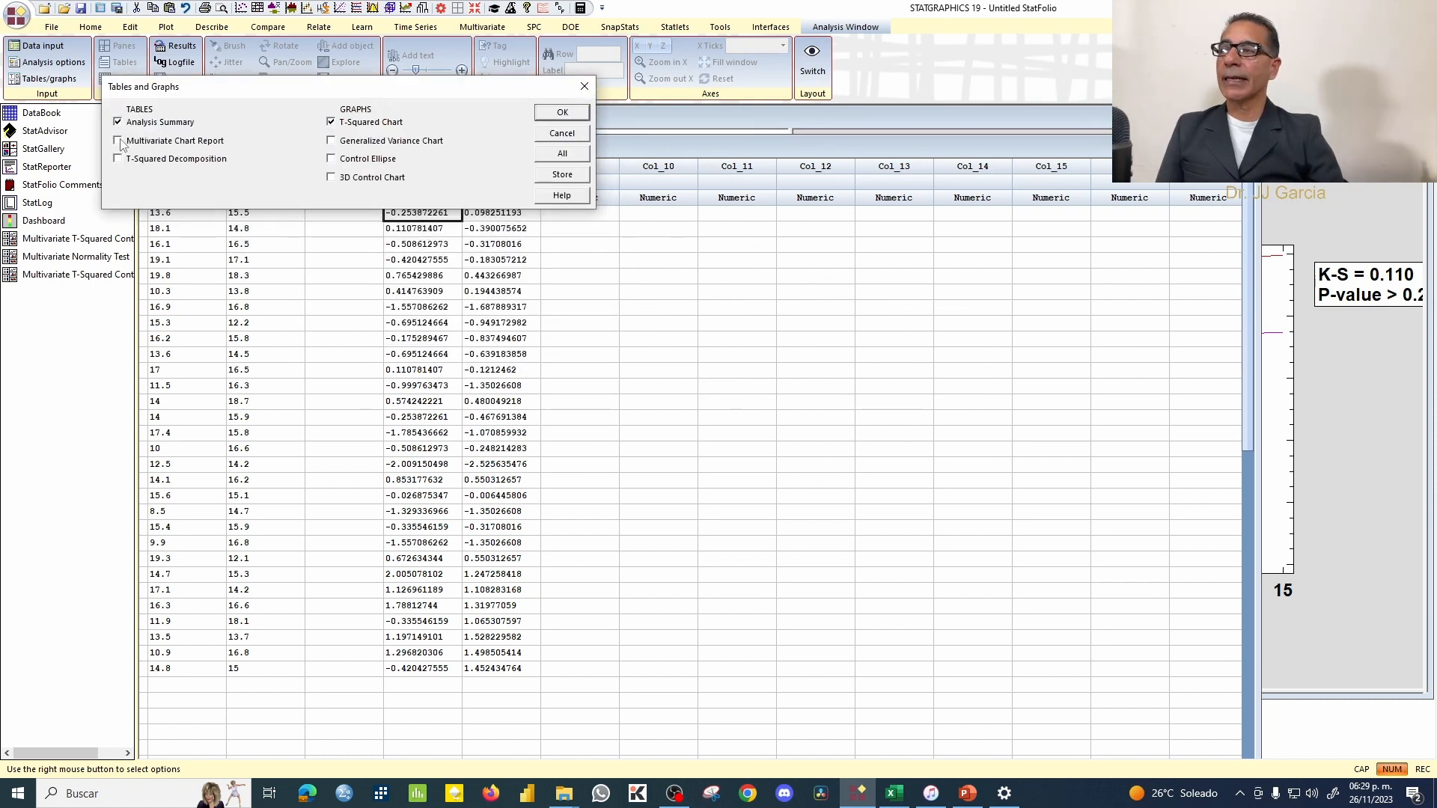
left_click(118, 140)
left_click(331, 158)
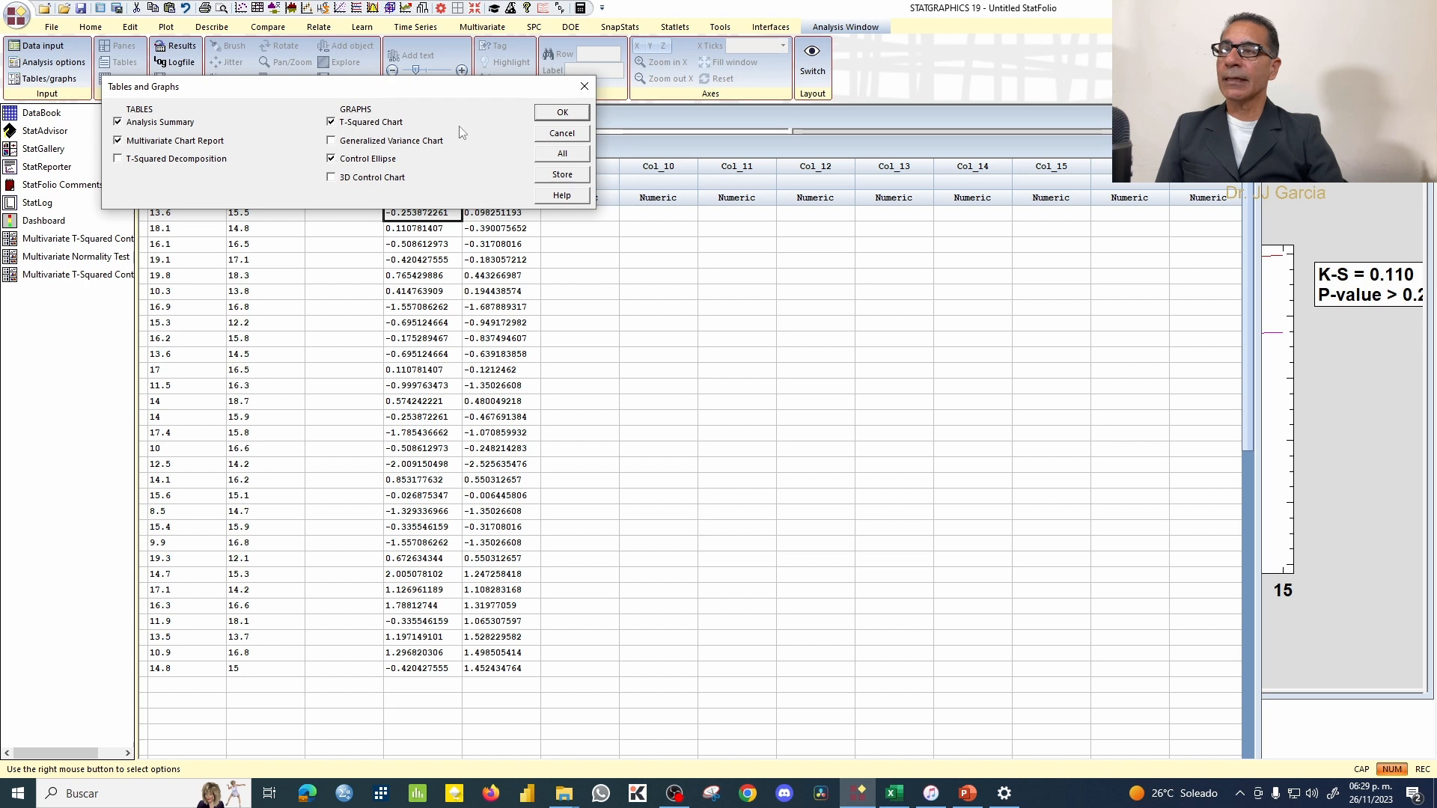
left_click(562, 113)
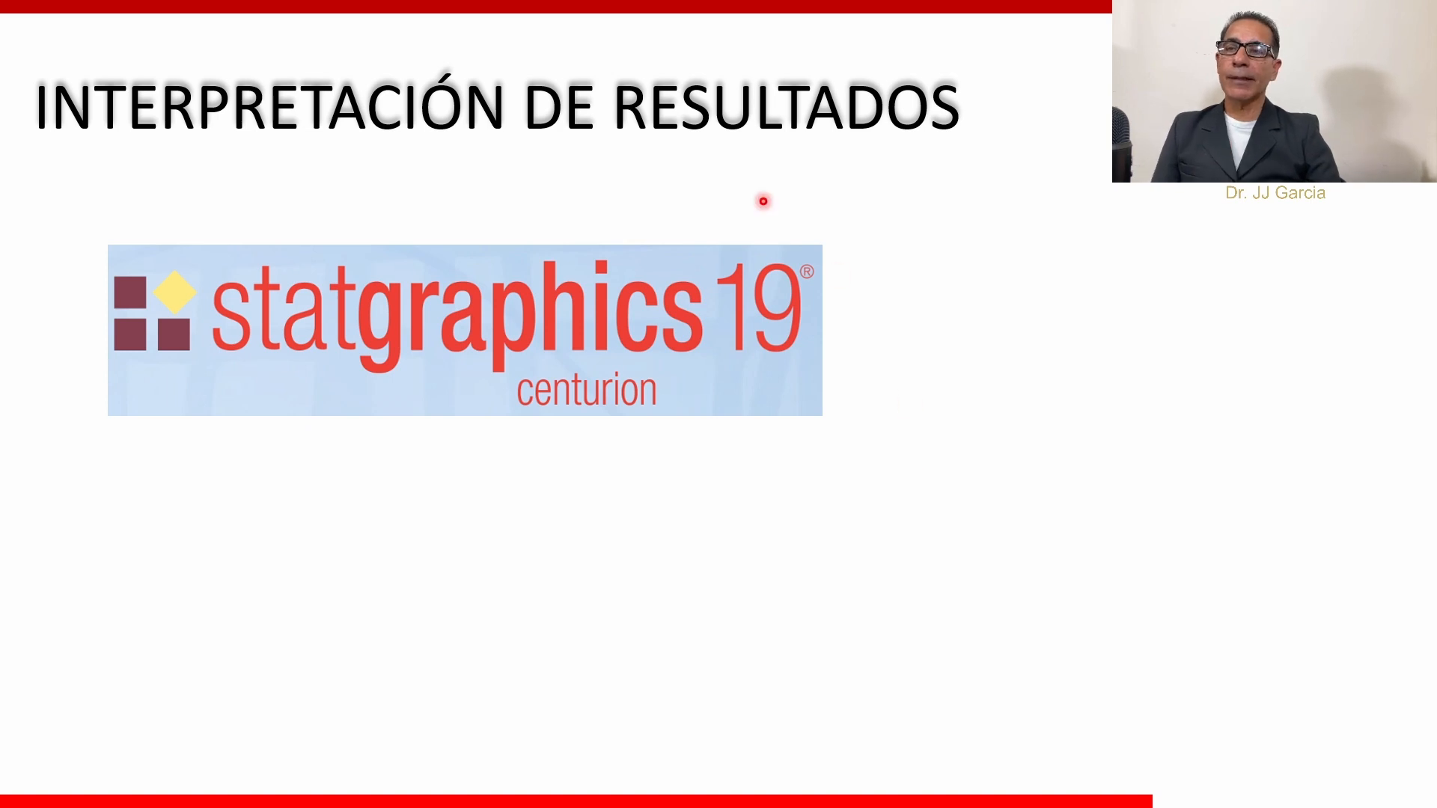
left_click(903, 254)
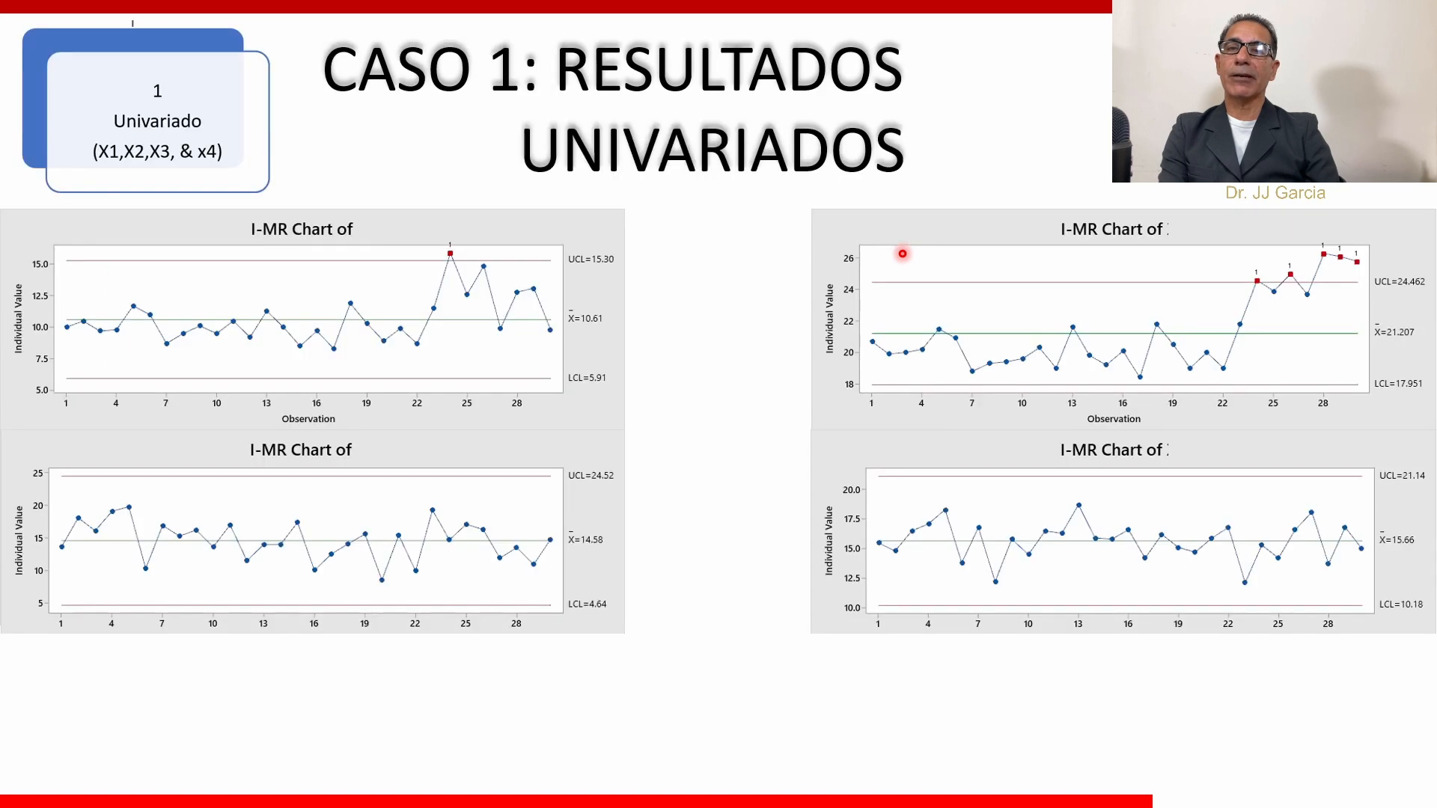